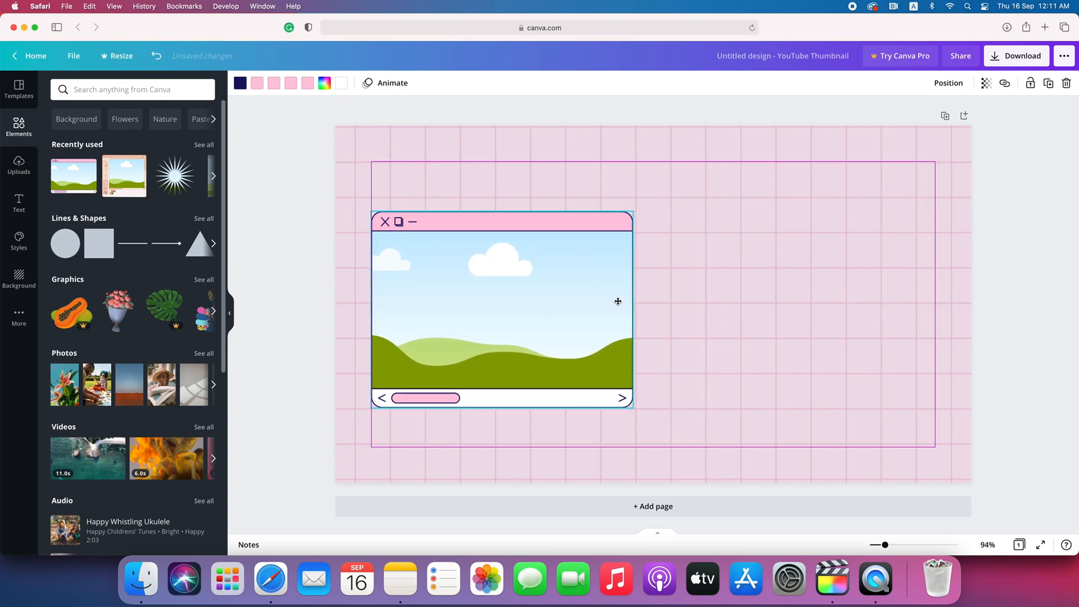
# - Deselect the window-frame graphic now placed on the left of the pink grid page
pyautogui.click(1043, 319)
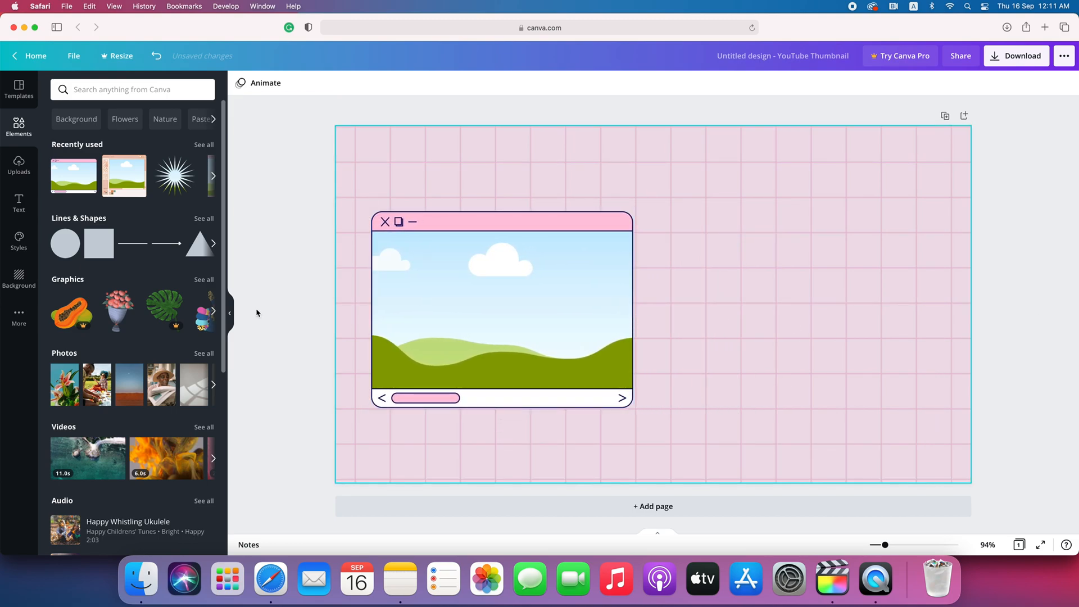
# - Drop the uploaded red-haired portrait among bubbles into the window frame and open its photo effects
pyautogui.click(17, 165)
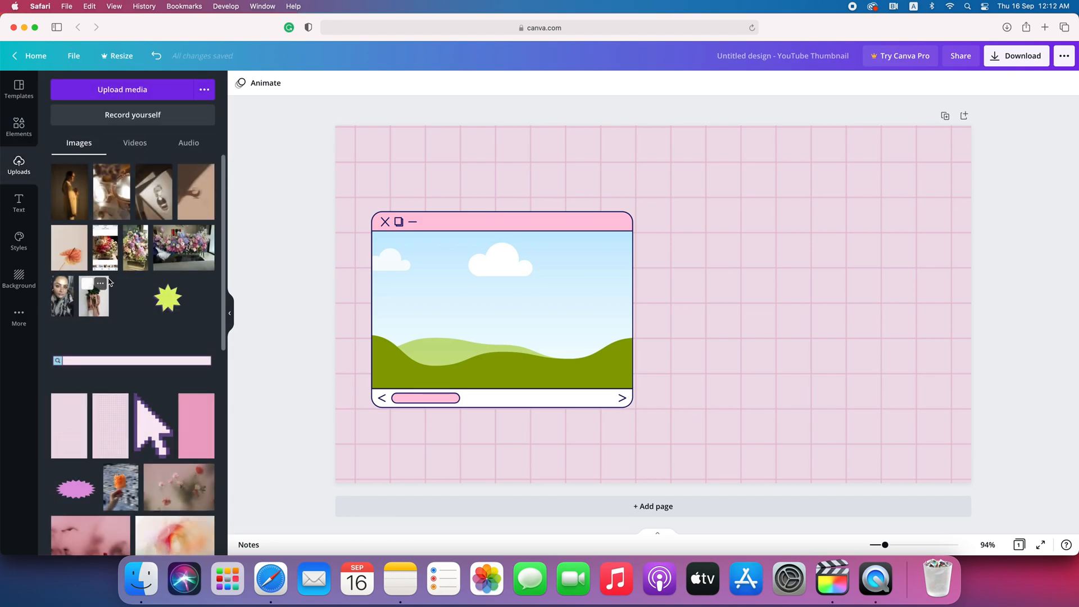
pyautogui.scroll(-3, 129, 289)
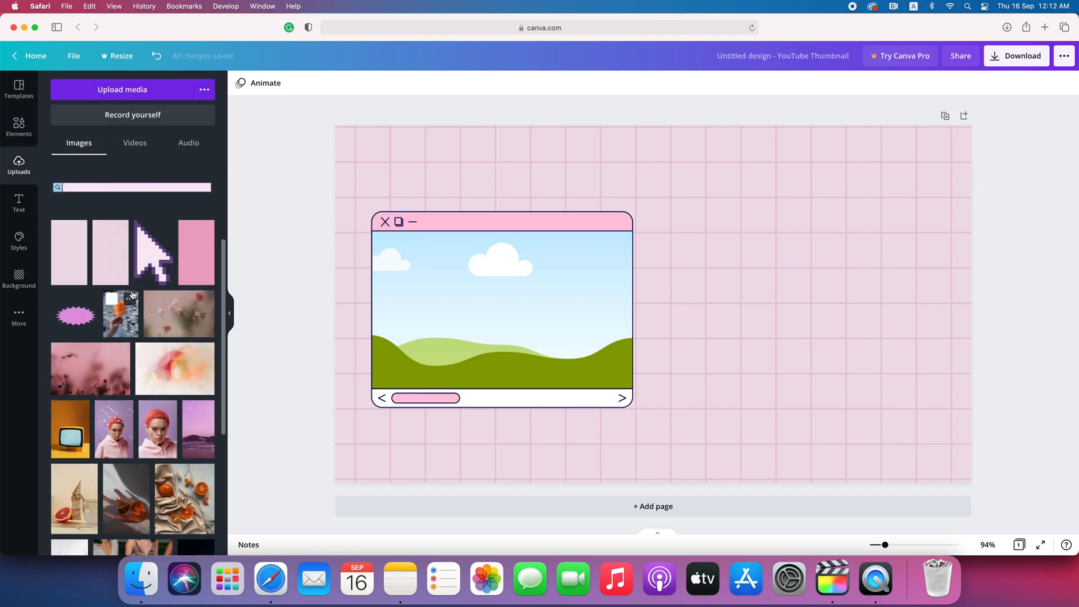
pyautogui.scroll(-2, 132, 294)
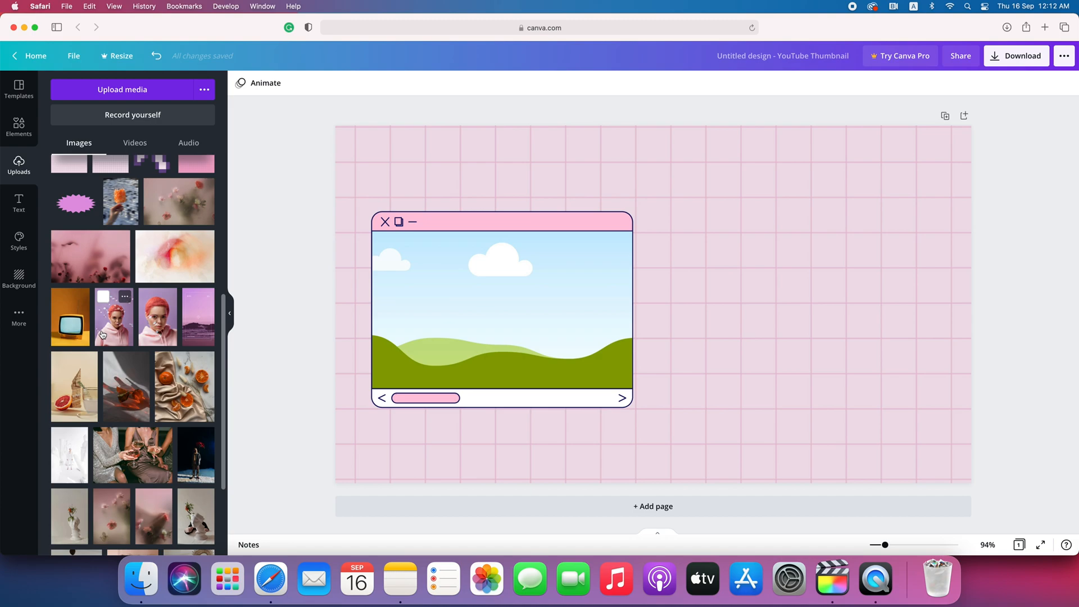
pyautogui.moveTo(115, 332); pyautogui.dragTo(425, 310)
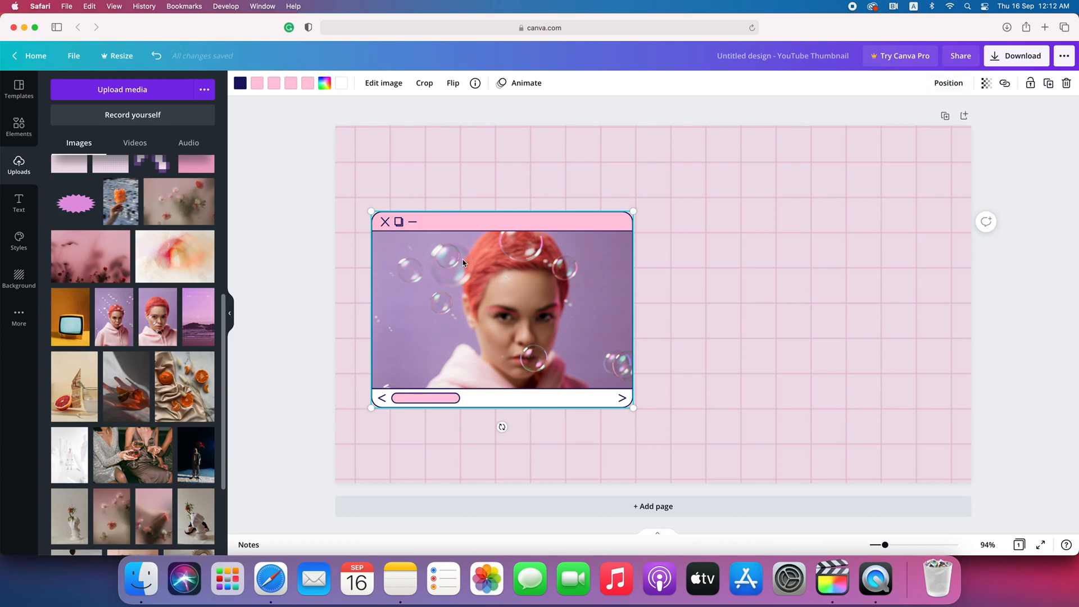
pyautogui.click(384, 82)
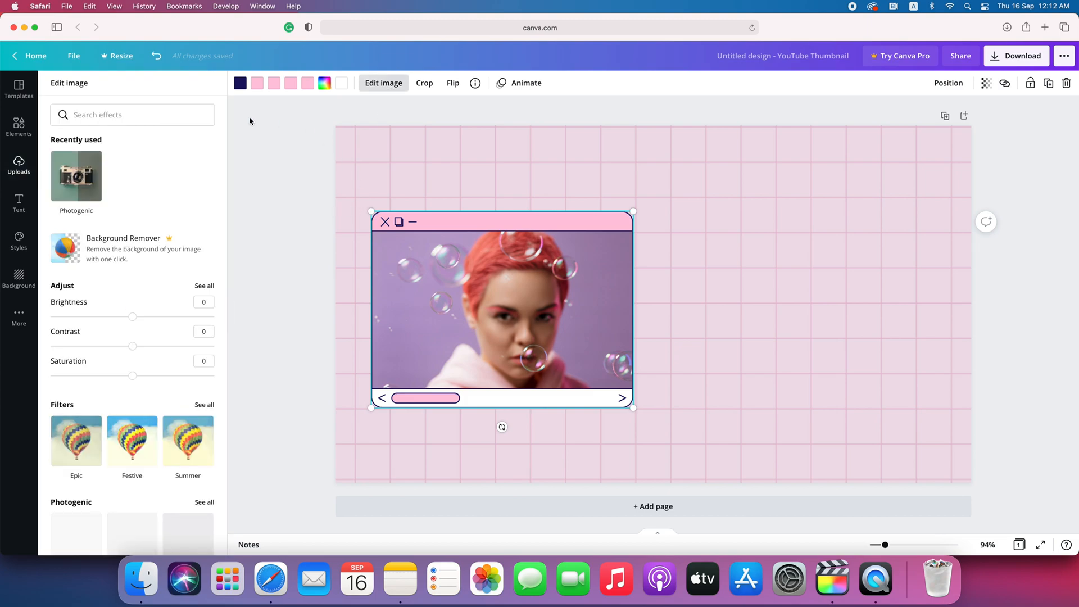
# - Apply the Photogenic Nimbus filter to the portrait at intensity 0.62
pyautogui.scroll(-5, 164, 313)
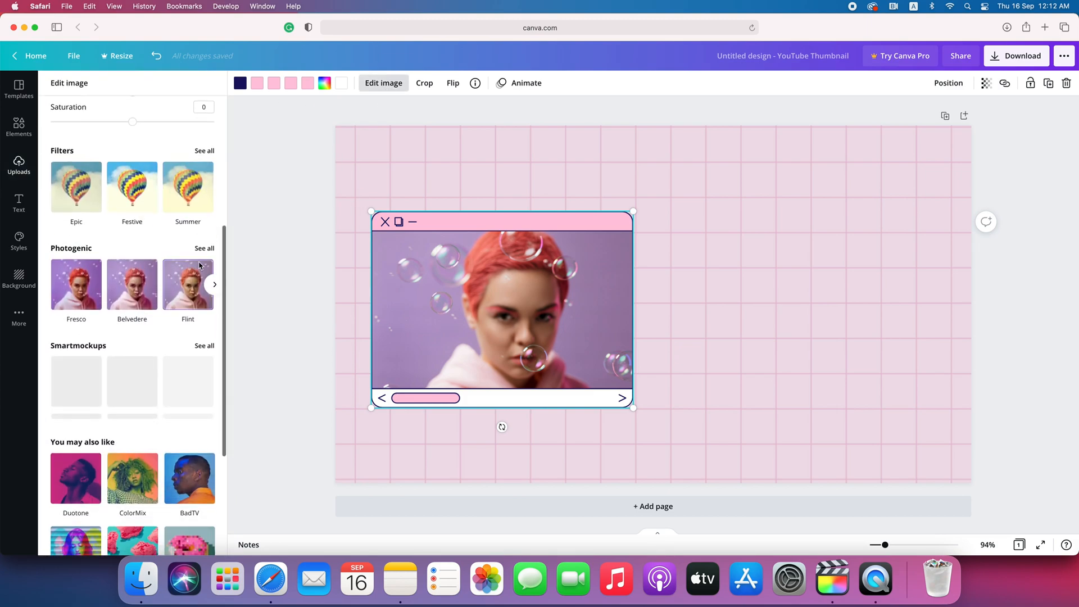
pyautogui.click(204, 249)
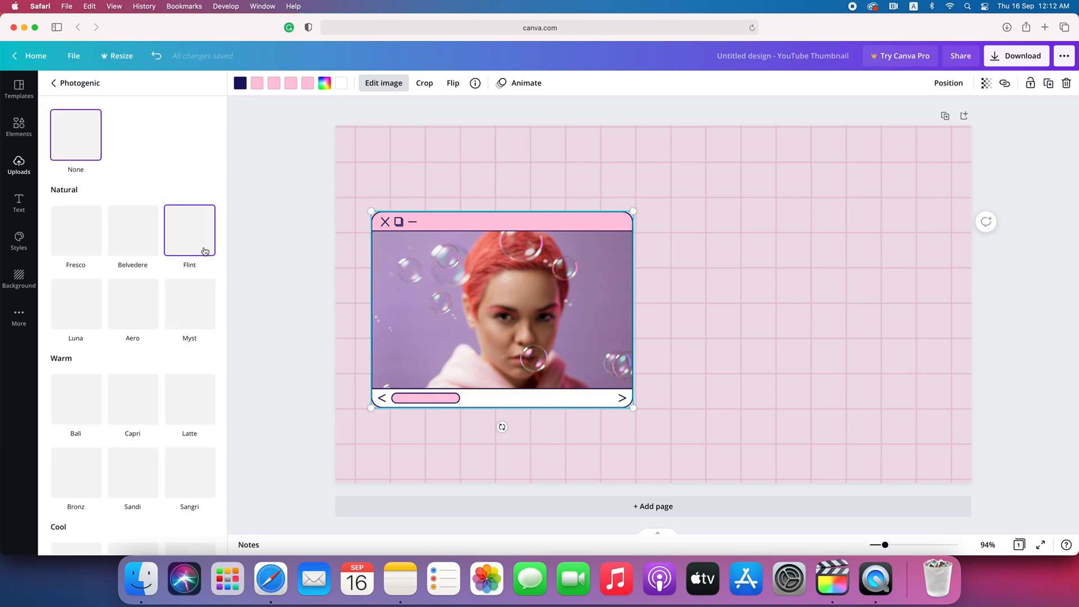
pyautogui.scroll(-10, 205, 251)
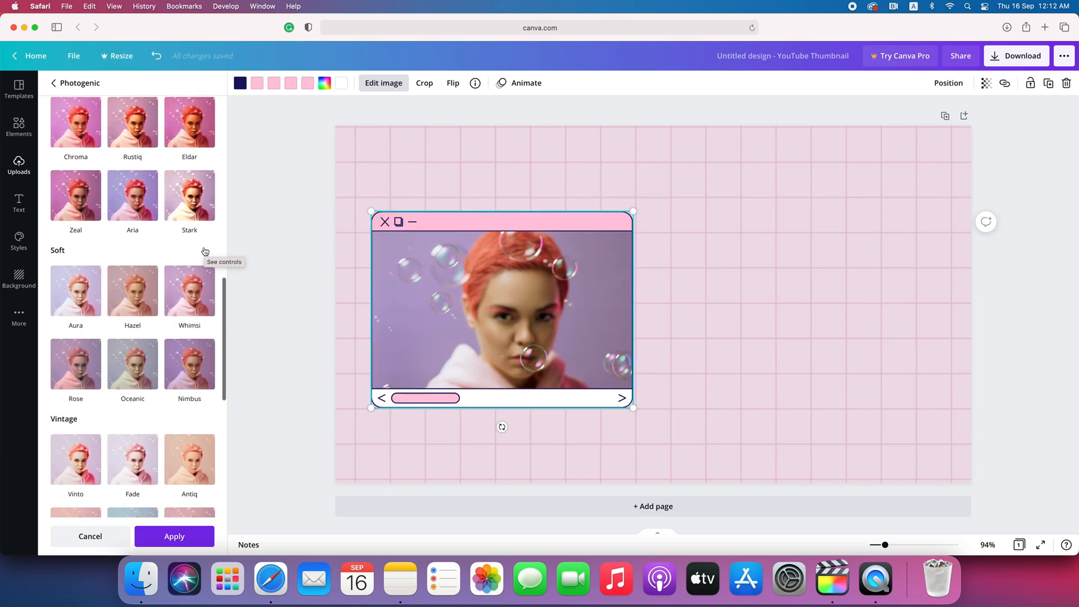
pyautogui.scroll(-3, 205, 250)
pyautogui.click(198, 224)
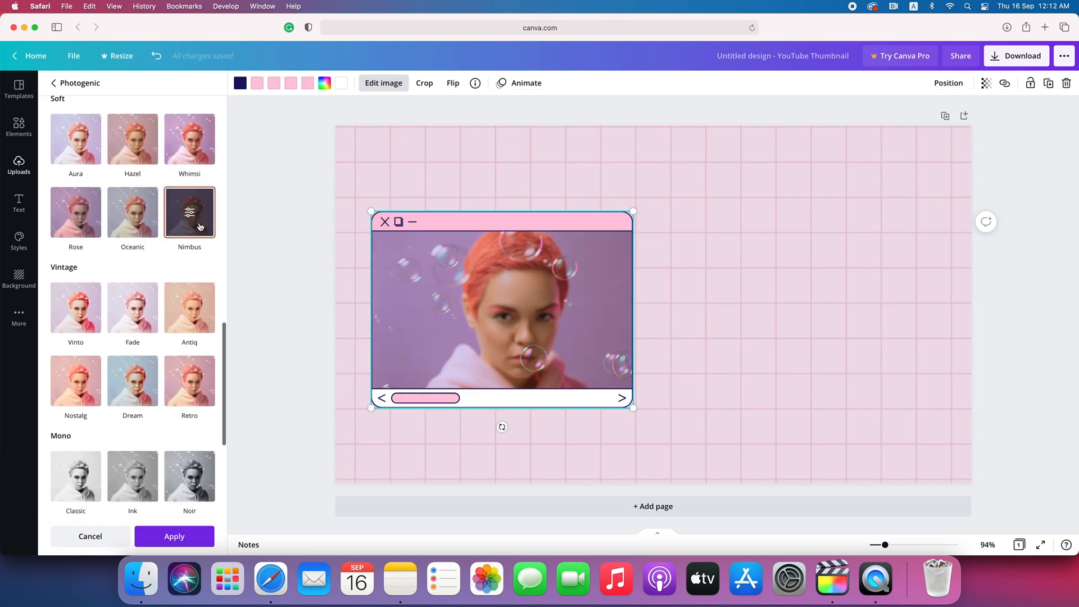
pyautogui.click(191, 215)
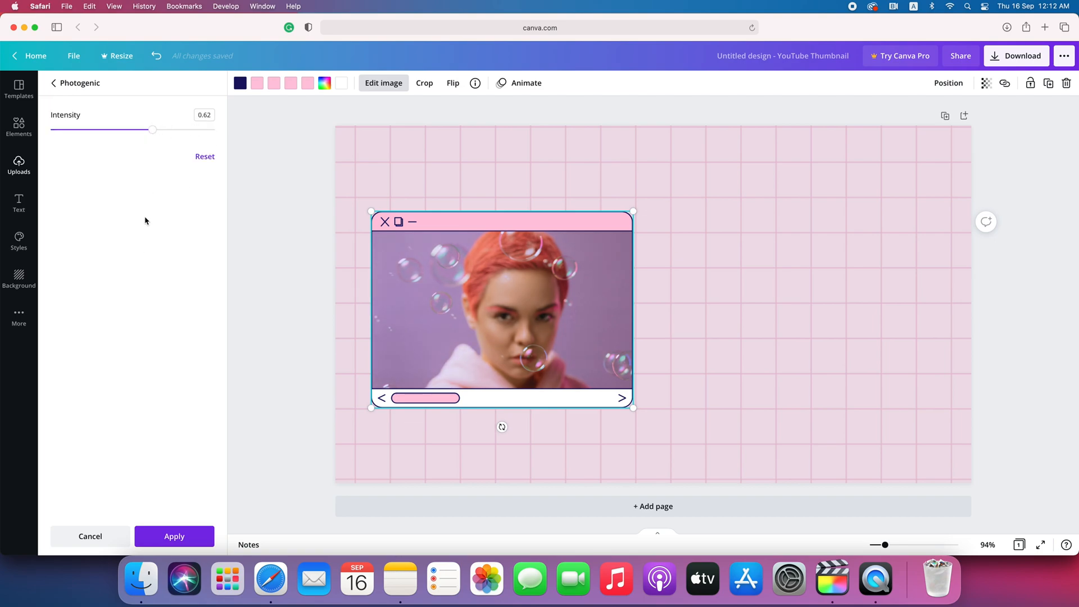
pyautogui.click(20, 167)
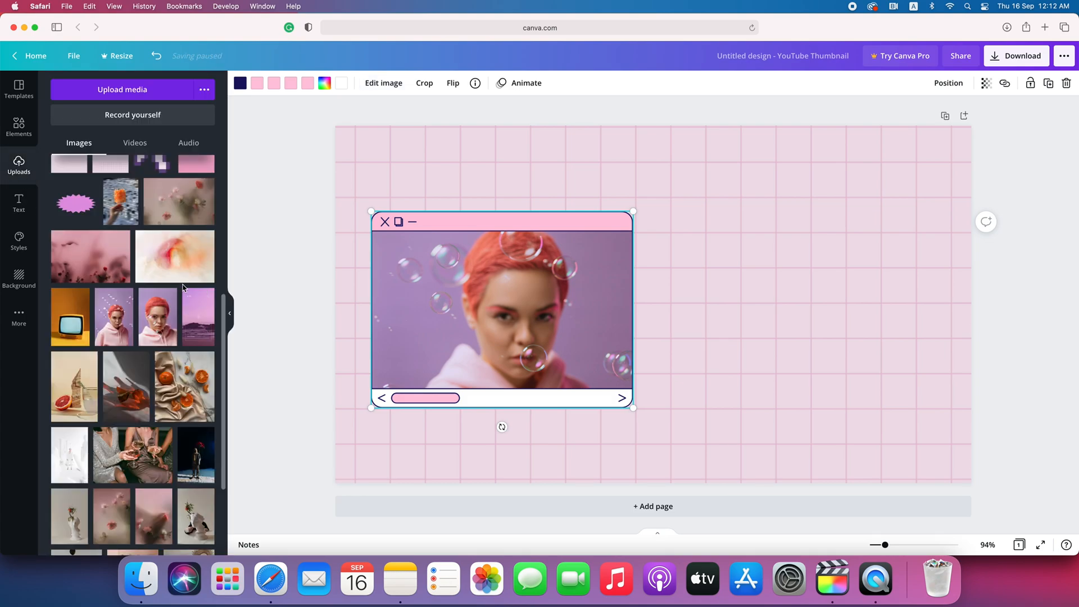
# - Add the green starburst from Uploads, shrink it and place it at the page's upper right
pyautogui.scroll(5, 183, 287)
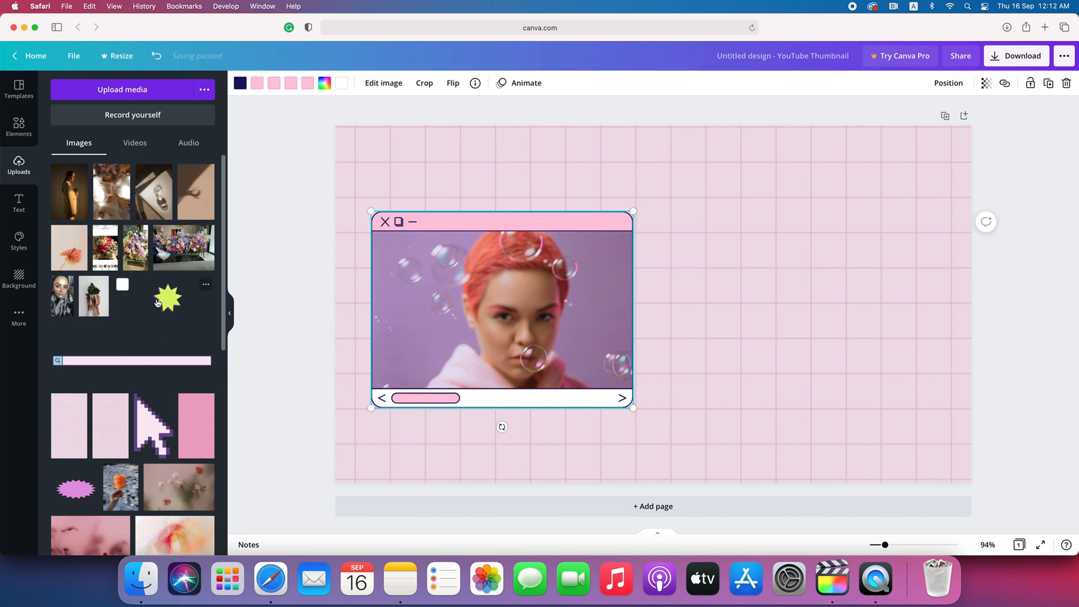
pyautogui.click(167, 307)
pyautogui.moveTo(689, 331); pyautogui.dragTo(894, 232)
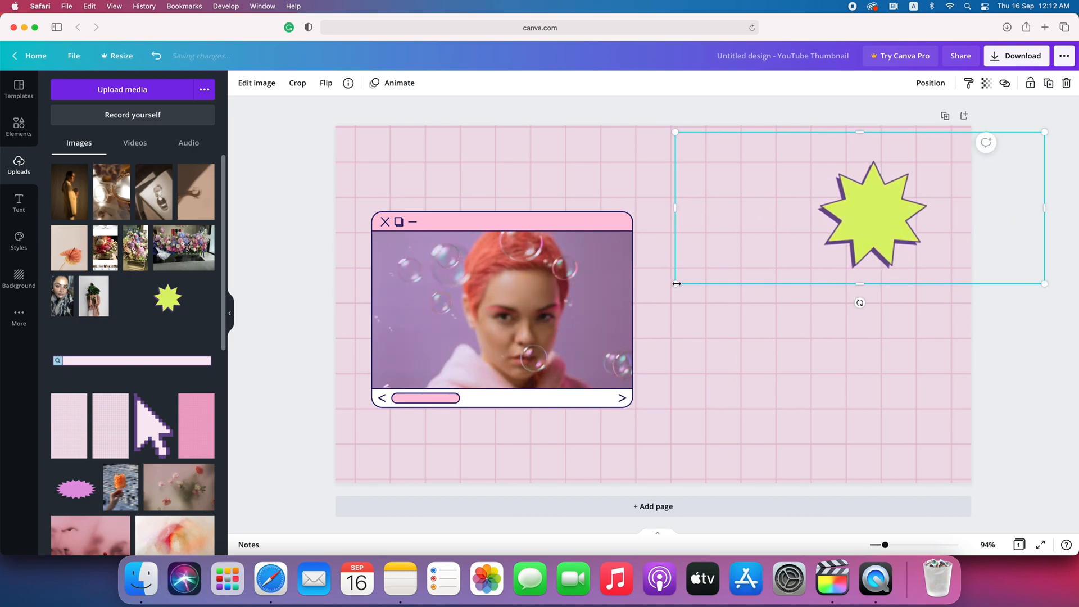
pyautogui.moveTo(677, 283); pyautogui.dragTo(716, 272)
pyautogui.moveTo(901, 212); pyautogui.dragTo(838, 228)
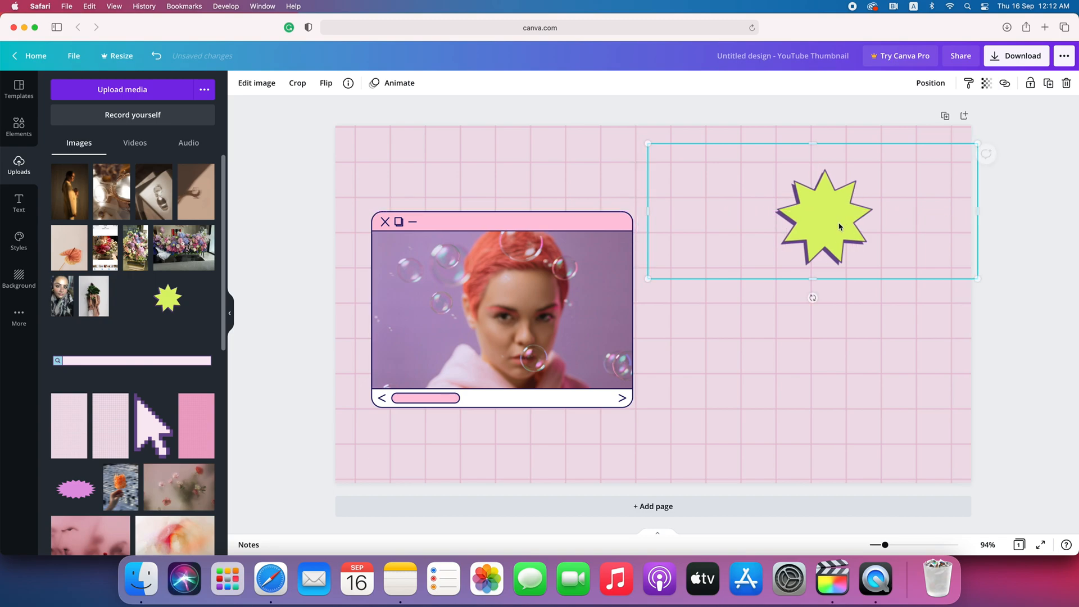
# - Crop the starburst tightly on all sides and move it into the top-right corner
pyautogui.click(298, 84)
pyautogui.moveTo(650, 278); pyautogui.dragTo(769, 273)
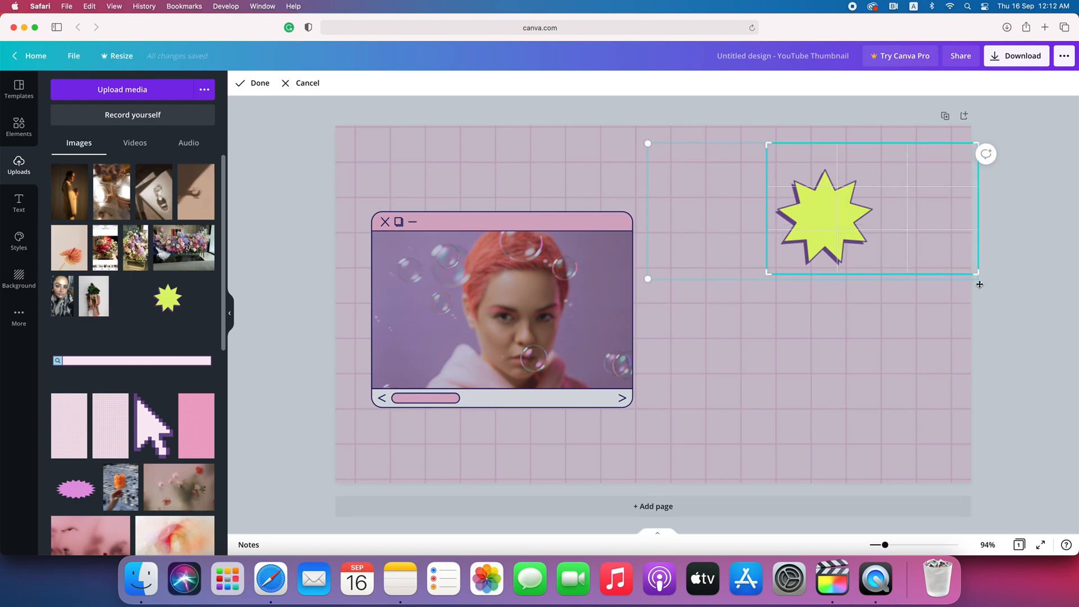
pyautogui.moveTo(977, 274); pyautogui.dragTo(882, 275)
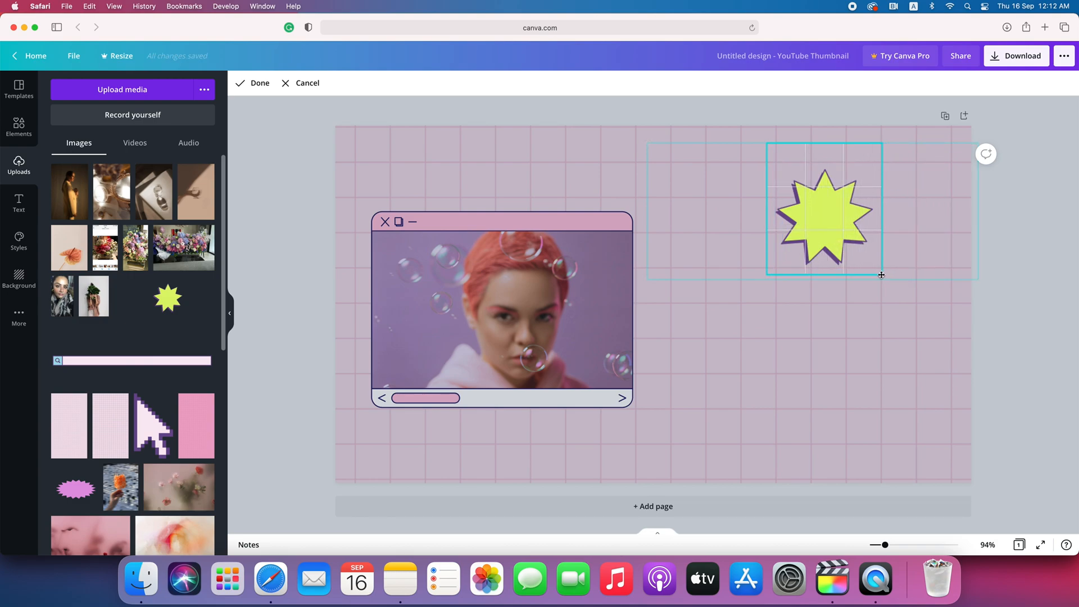
pyautogui.moveTo(877, 143); pyautogui.dragTo(876, 151)
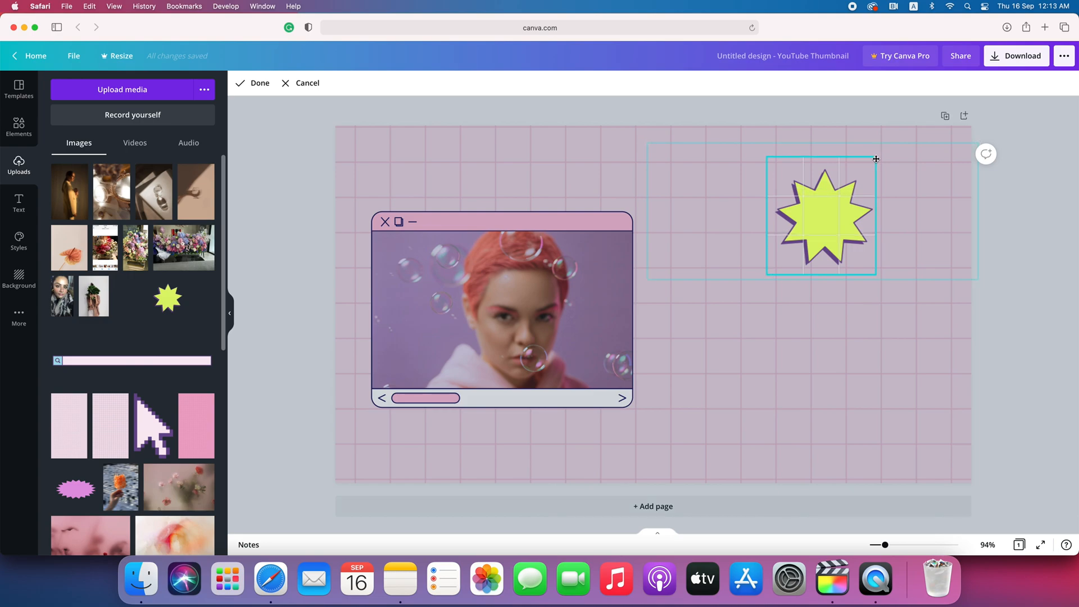
pyautogui.click(252, 84)
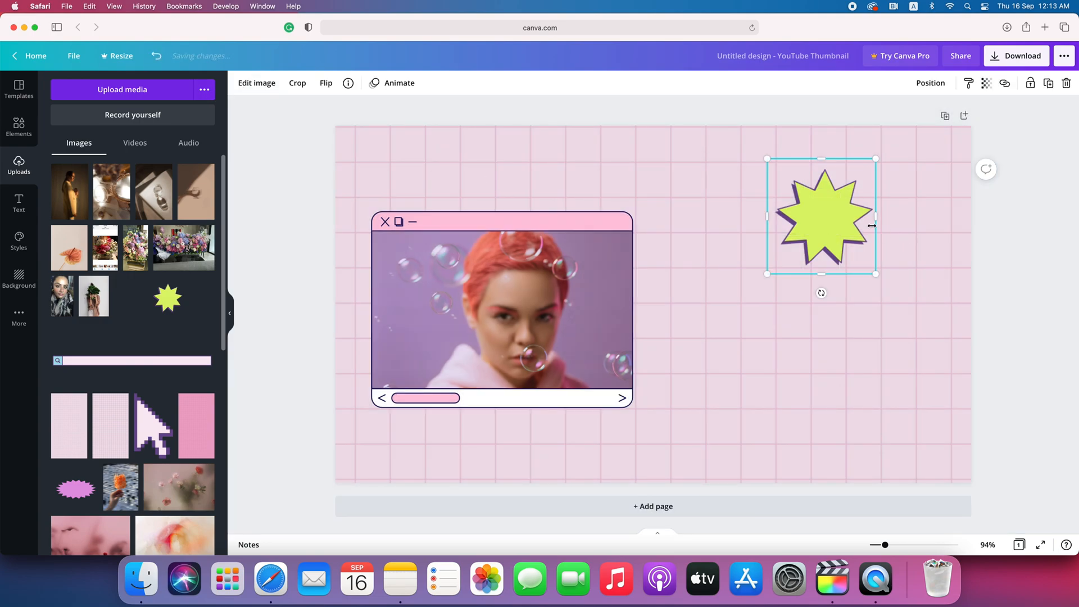
pyautogui.moveTo(837, 225); pyautogui.dragTo(892, 198)
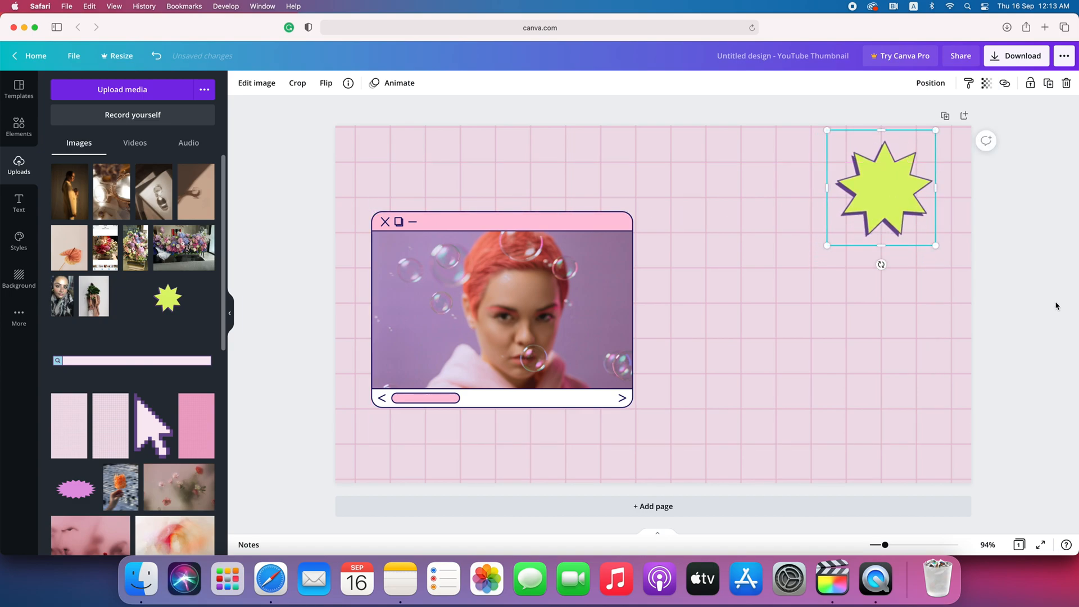
pyautogui.click(1059, 291)
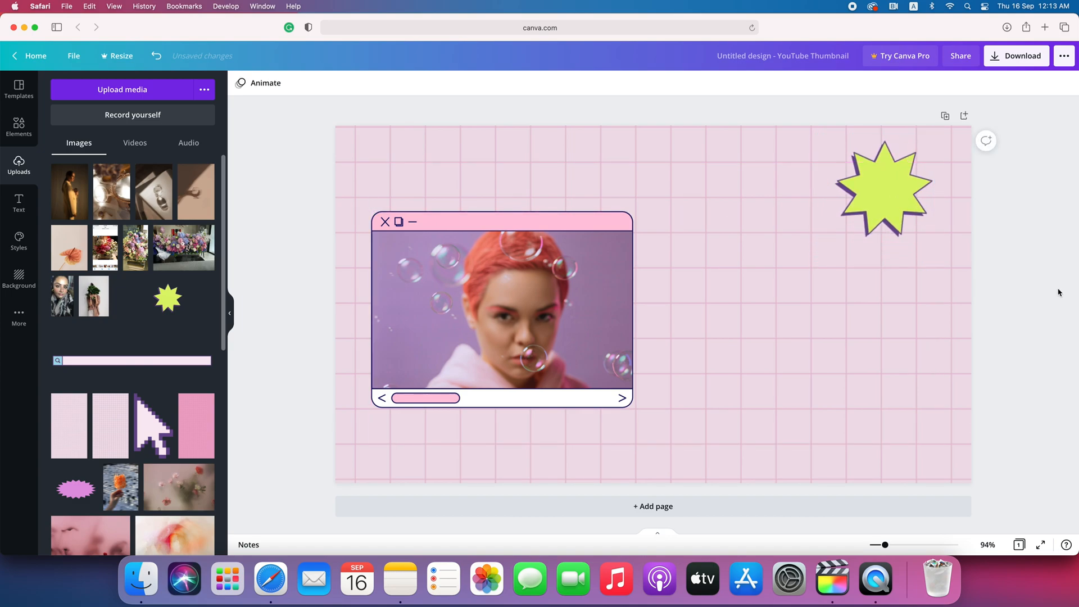
# - Add the search-bar graphic, shrink it and place it below-right of the photo
pyautogui.click(120, 362)
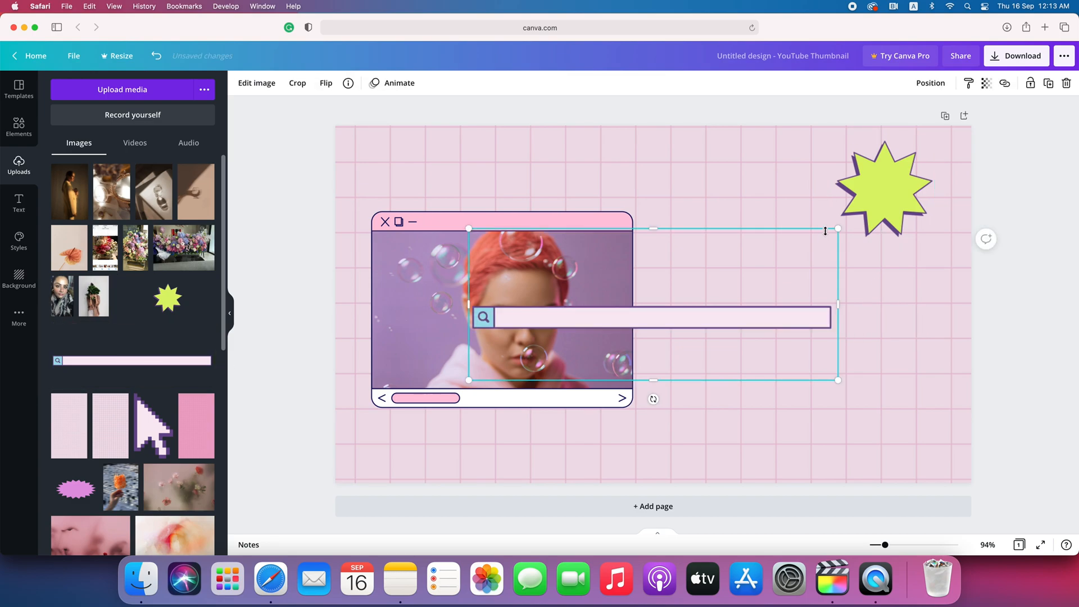
pyautogui.moveTo(830, 232); pyautogui.dragTo(713, 281)
pyautogui.moveTo(749, 349); pyautogui.dragTo(874, 414)
pyautogui.click(985, 368)
# - Add the pixel arrow graphic, shrink it and set it at the search bar's end
pyautogui.click(150, 432)
pyautogui.moveTo(708, 214); pyautogui.dragTo(659, 346)
pyautogui.moveTo(618, 365); pyautogui.dragTo(924, 427)
pyautogui.moveTo(943, 396); pyautogui.dragTo(923, 431)
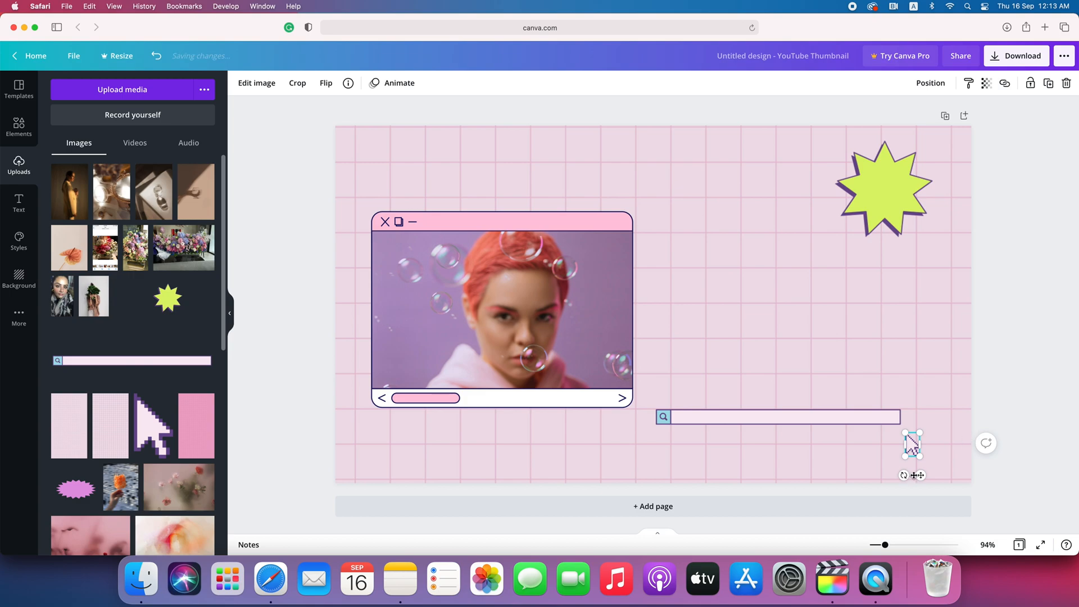
pyautogui.moveTo(922, 475)
pyautogui.mouseDown()
pyautogui.moveTo(918, 435)
pyautogui.moveTo(909, 459)
pyautogui.mouseUp()
pyautogui.click(786, 393)
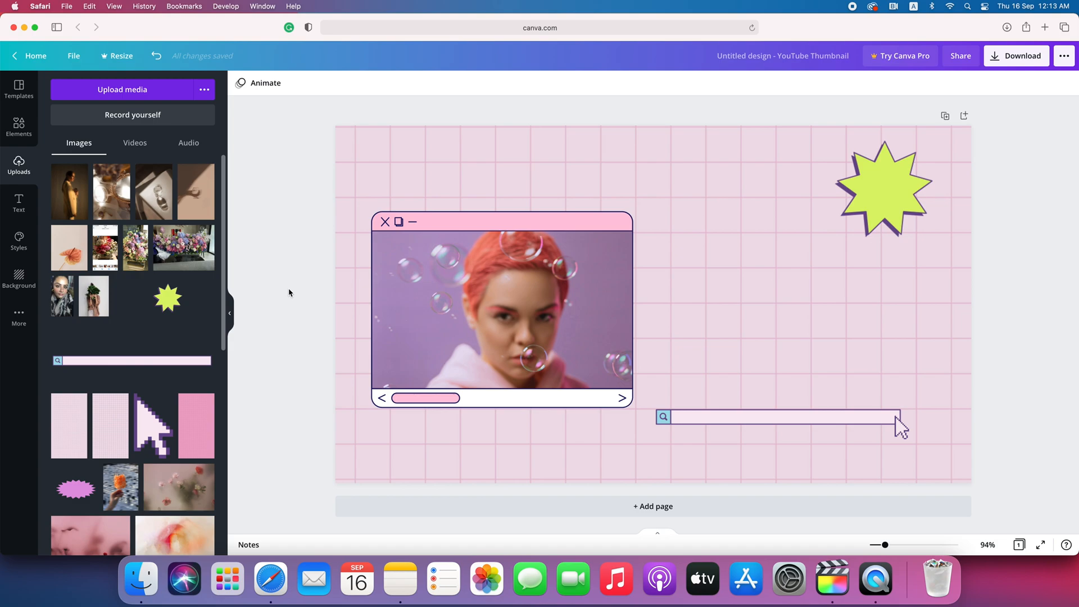
pyautogui.click(20, 211)
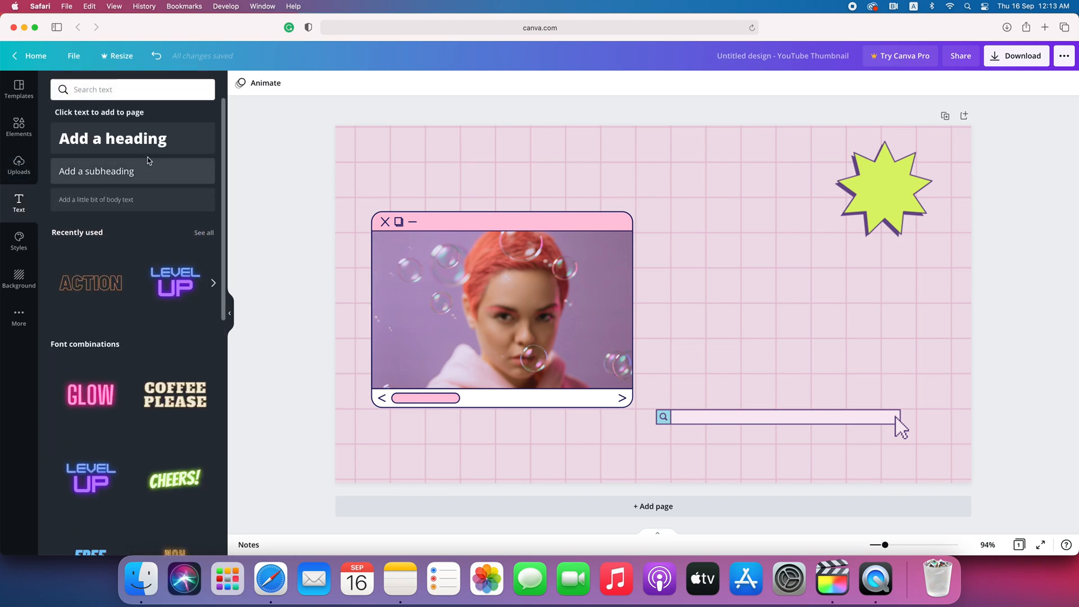
# - Add a 'How to create' subheading in Computer Says No and move it up and right
pyautogui.click(84, 174)
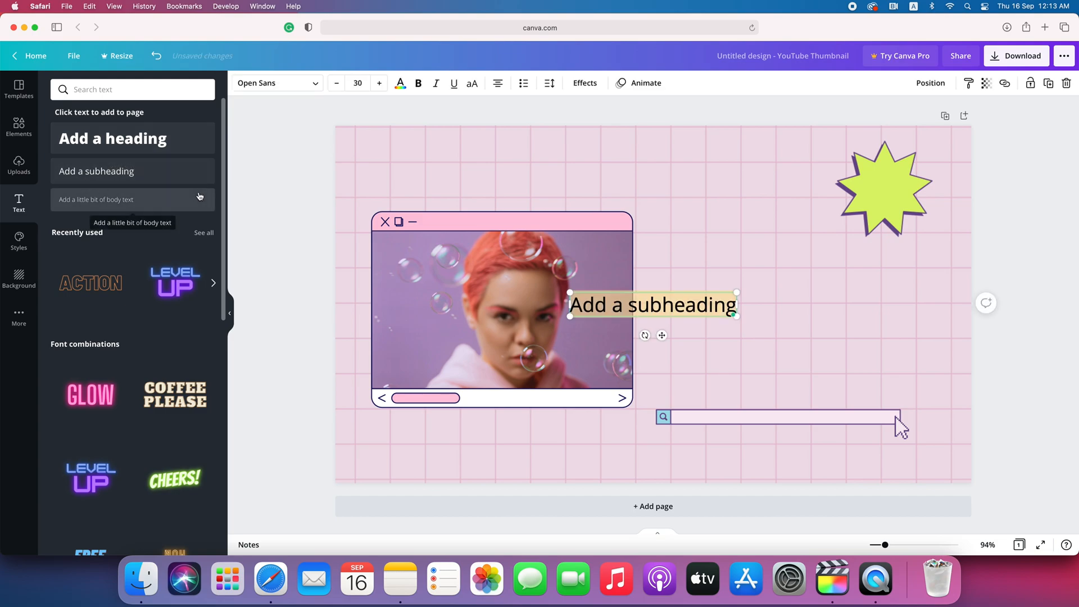
pyautogui.write('How')
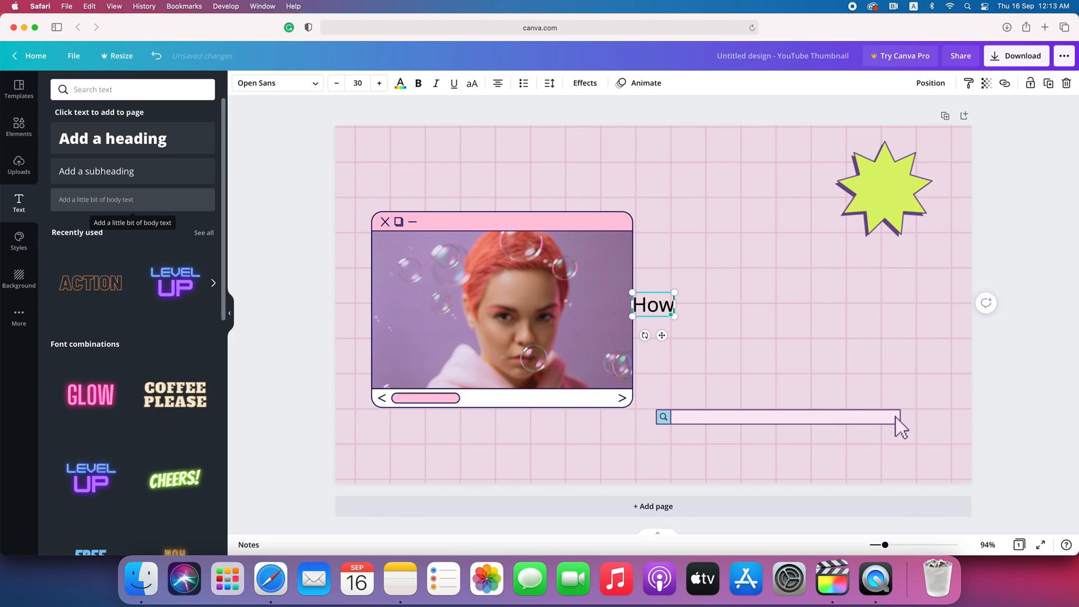
pyautogui.write(' to create')
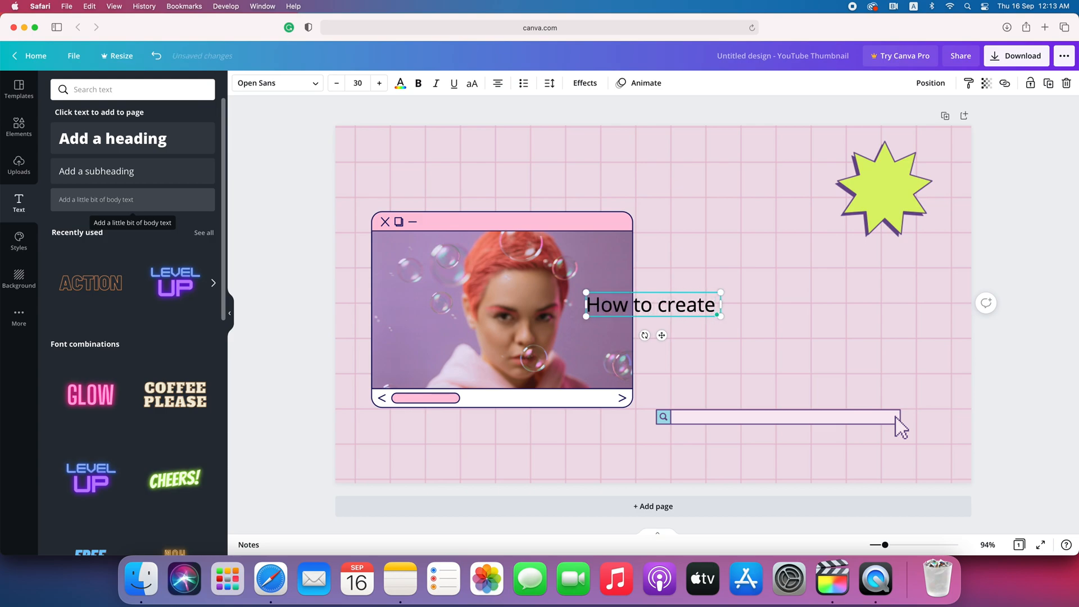
pyautogui.click(310, 85)
pyautogui.click(181, 163)
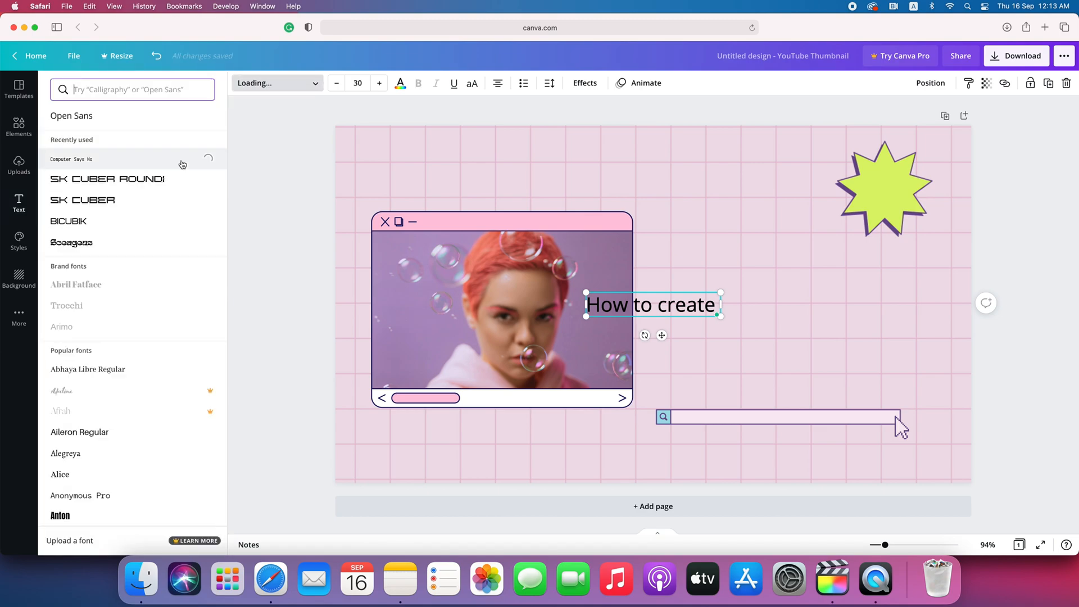
pyautogui.moveTo(662, 335); pyautogui.dragTo(706, 300)
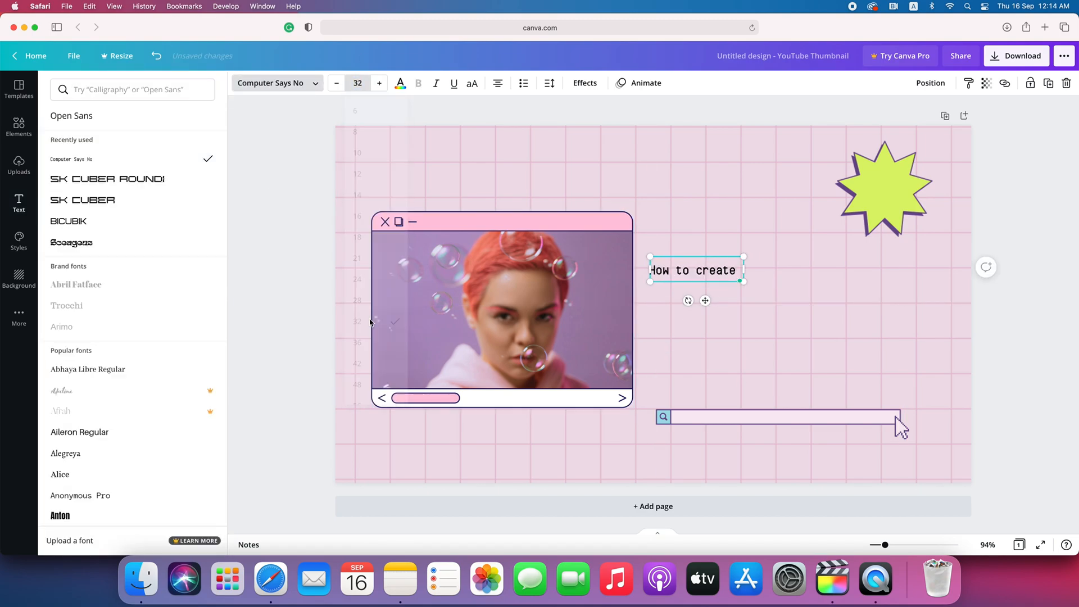
# - Add a 'Retro Computer Graphics' heading in SK Cuber, wrapped to three lines below 'How to create'
pyautogui.click(19, 203)
pyautogui.click(157, 139)
pyautogui.write('Retro Computer Graphics')
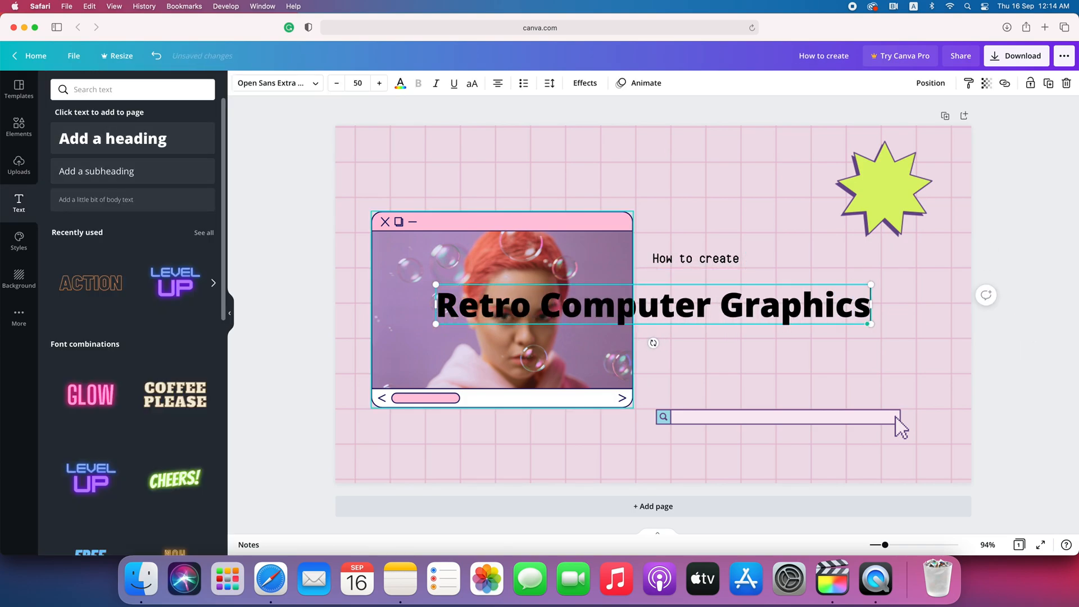
pyautogui.click(278, 82)
pyautogui.click(82, 200)
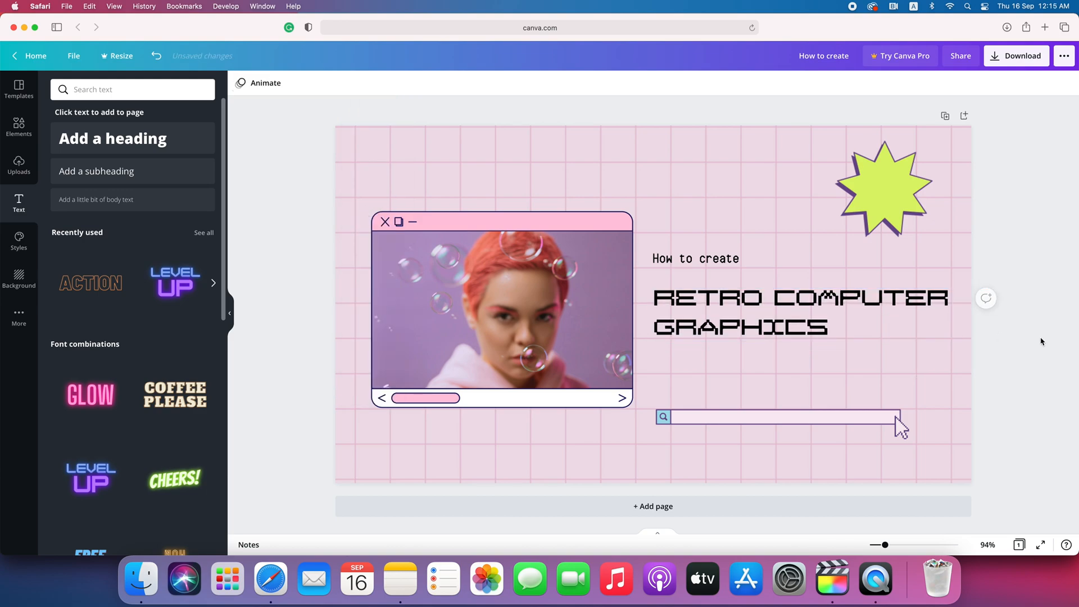
pyautogui.moveTo(957, 307); pyautogui.dragTo(935, 306)
pyautogui.moveTo(733, 344); pyautogui.dragTo(732, 345)
pyautogui.moveTo(696, 258); pyautogui.dragTo(696, 263)
# - Crop the search bar's frame, line it up under the heading and reattach the arrow
pyautogui.moveTo(776, 417); pyautogui.dragTo(772, 397)
pyautogui.doubleClick(814, 394)
pyautogui.click(540, 157)
pyautogui.moveTo(776, 439); pyautogui.dragTo(775, 416)
pyautogui.moveTo(776, 337); pyautogui.dragTo(775, 381)
pyautogui.moveTo(864, 400); pyautogui.dragTo(898, 409)
pyautogui.click(1067, 446)
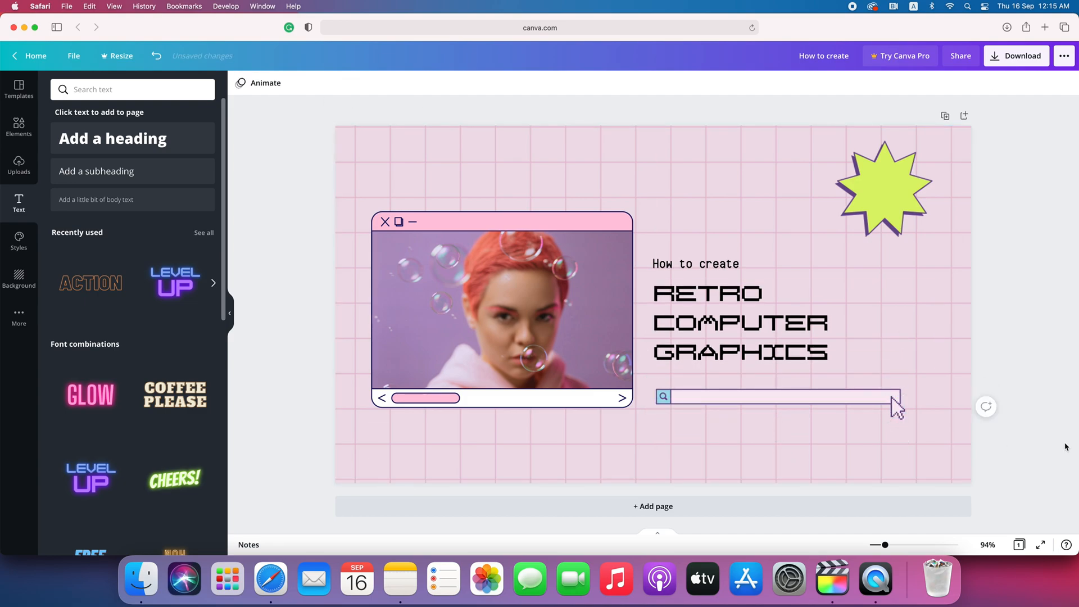
pyautogui.moveTo(697, 264); pyautogui.dragTo(697, 258)
pyautogui.moveTo(740, 324); pyautogui.dragTo(741, 318)
pyautogui.moveTo(746, 399); pyautogui.dragTo(746, 398)
# - Add the website address as a Computer Says No subheading placed on the search bar
pyautogui.click(1012, 321)
pyautogui.click(82, 173)
pyautogui.write('www.alishakaisar.com')
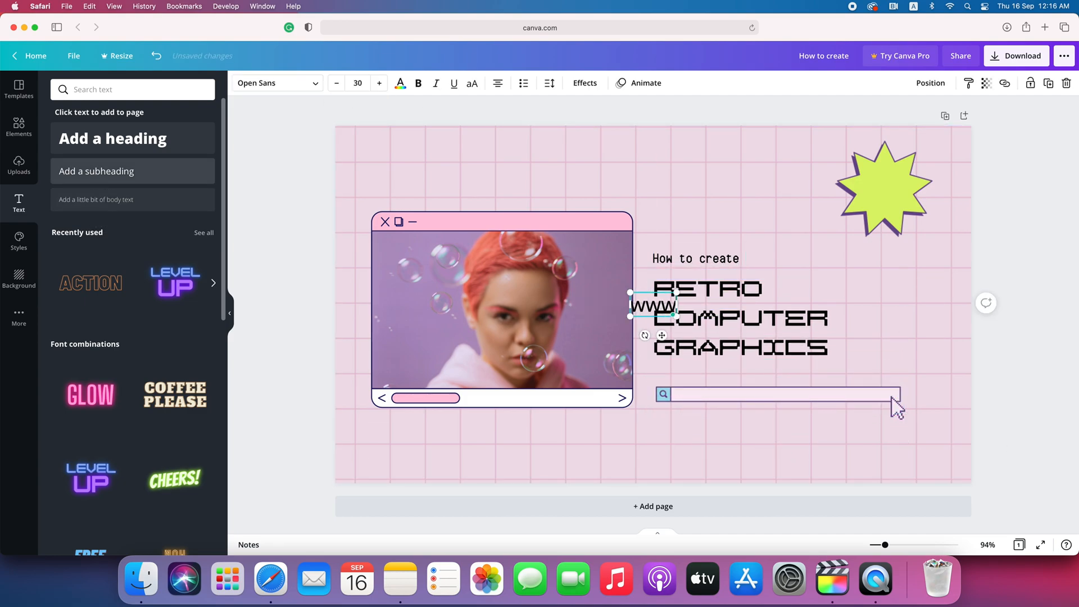
pyautogui.click(278, 83)
pyautogui.click(84, 117)
pyautogui.click(639, 335)
pyautogui.moveTo(661, 335); pyautogui.dragTo(741, 422)
# - Reduce the address text to size 24 and widen its letter spacing
pyautogui.click(357, 84)
pyautogui.click(359, 288)
pyautogui.click(550, 84)
pyautogui.moveTo(630, 118); pyautogui.dragTo(640, 118)
pyautogui.moveTo(741, 422); pyautogui.dragTo(756, 422)
pyautogui.click(854, 394)
# - Shrink the address to size 18 and shift it right inside the search bar
pyautogui.click(765, 394)
pyautogui.click(747, 429)
pyautogui.click(751, 393)
pyautogui.click(822, 391)
pyautogui.click(751, 395)
pyautogui.click(357, 83)
pyautogui.click(357, 243)
pyautogui.moveTo(743, 393); pyautogui.dragTo(769, 400)
pyautogui.press('Escape')
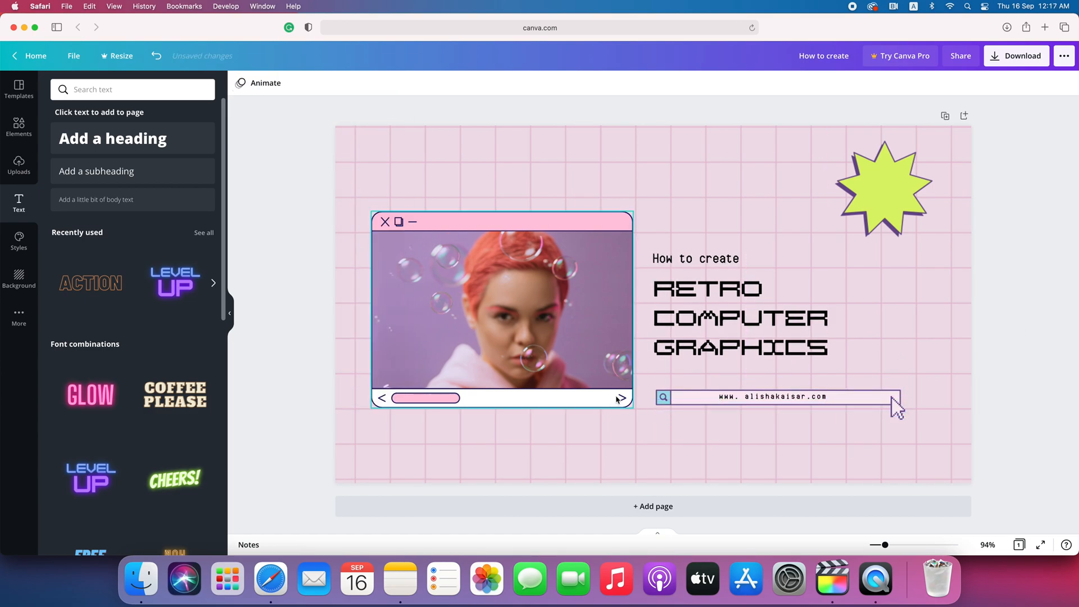
# - Add a 'Canva Tutorial' subheading broken onto two lines
pyautogui.click(115, 171)
pyautogui.write('Canva Tutorial')
pyautogui.click(644, 305)
pyautogui.press('Return')
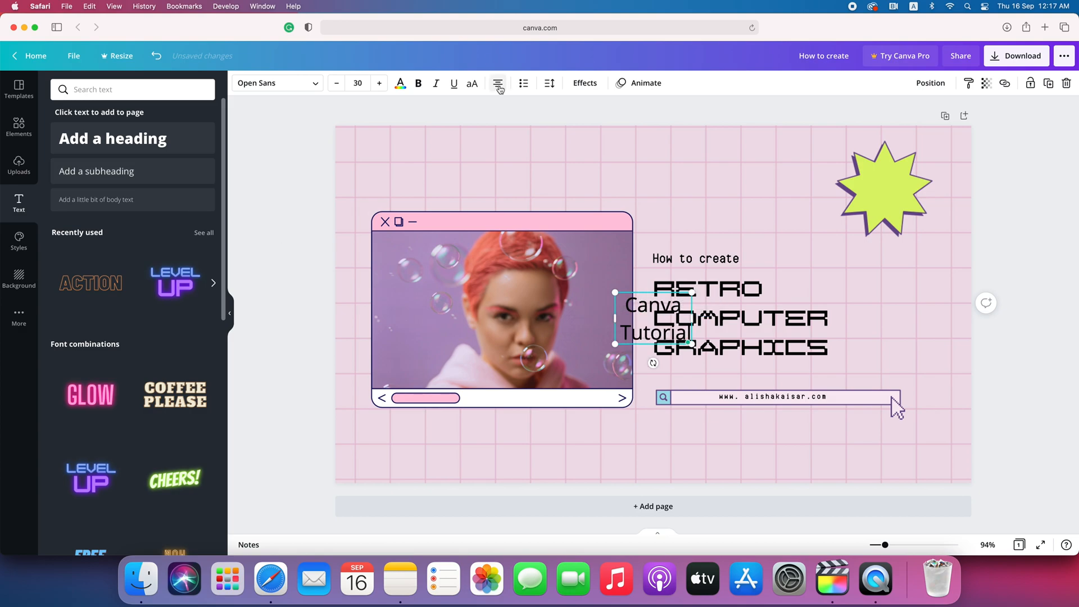
# - Set CANVA TUTORIAL in Computer Says No capitals with tight line spacing, tilted and centred on the starburst
pyautogui.moveTo(662, 332); pyautogui.dragTo(900, 207)
pyautogui.click(279, 84)
pyautogui.click(79, 117)
pyautogui.click(550, 83)
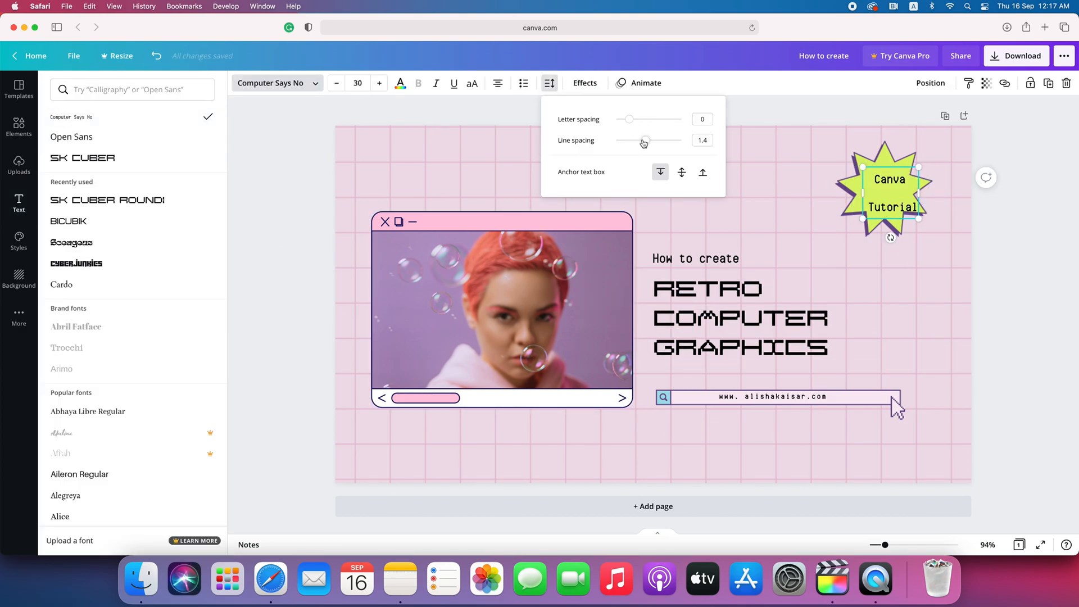
pyautogui.moveTo(646, 146); pyautogui.dragTo(632, 145)
pyautogui.click(472, 84)
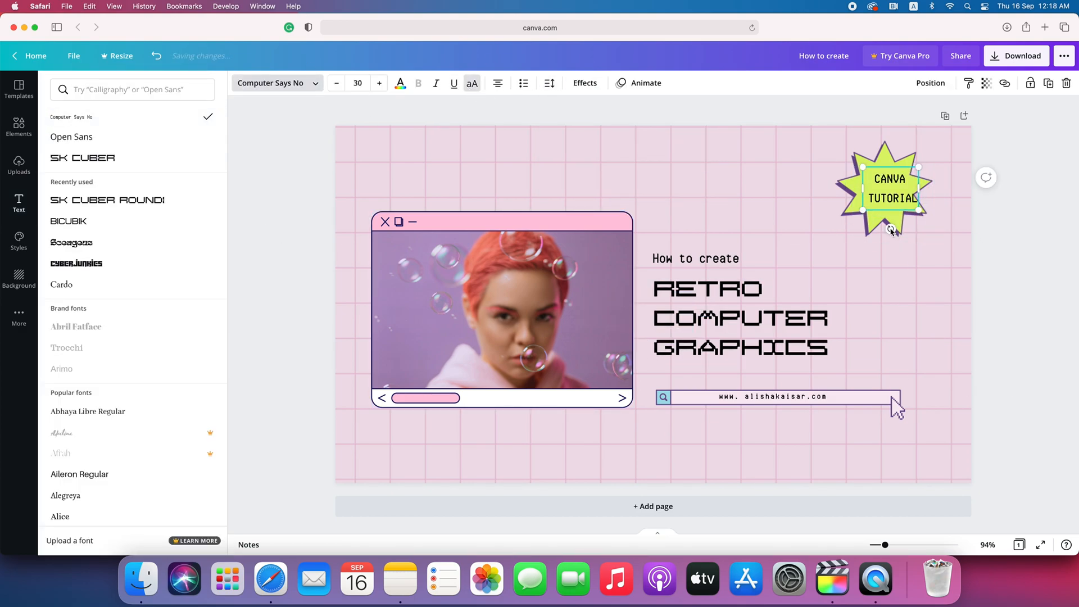
pyautogui.moveTo(895, 235); pyautogui.dragTo(919, 237)
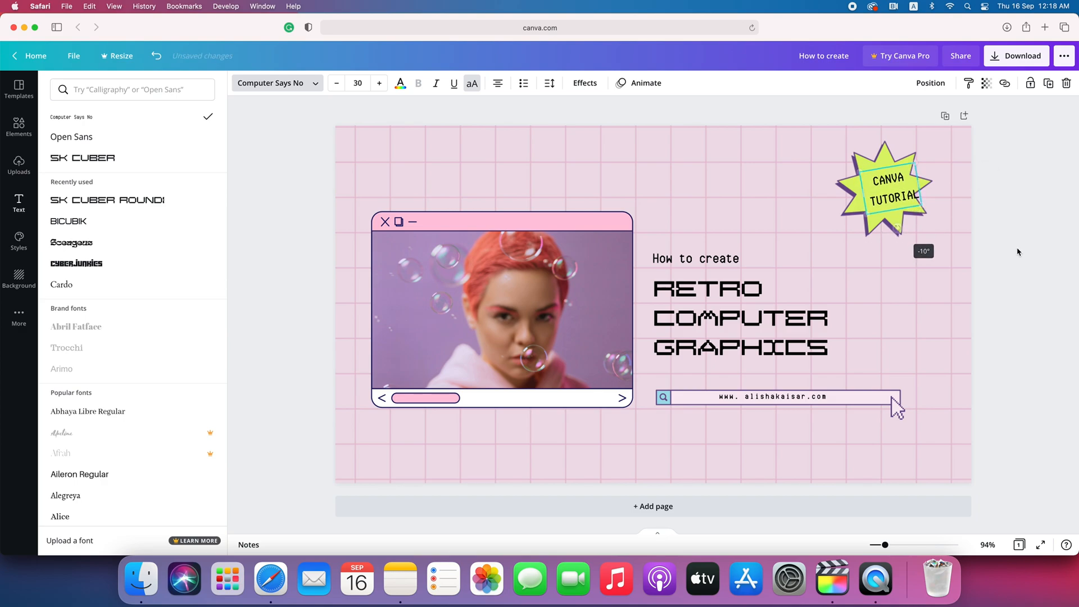
pyautogui.moveTo(901, 196); pyautogui.dragTo(891, 197)
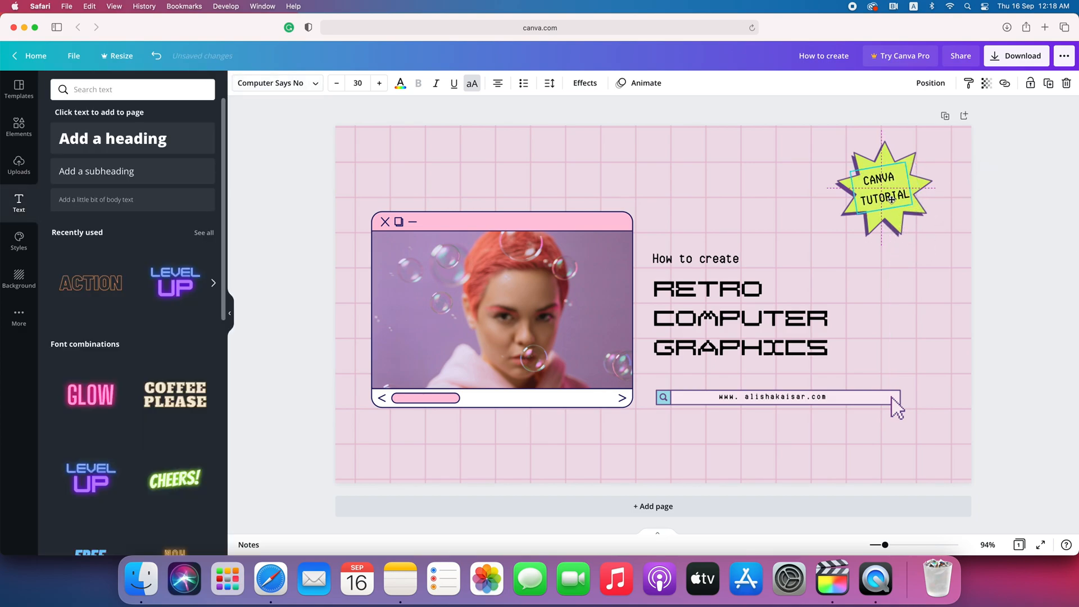
# - Move the photo window down slightly
pyautogui.click(1076, 275)
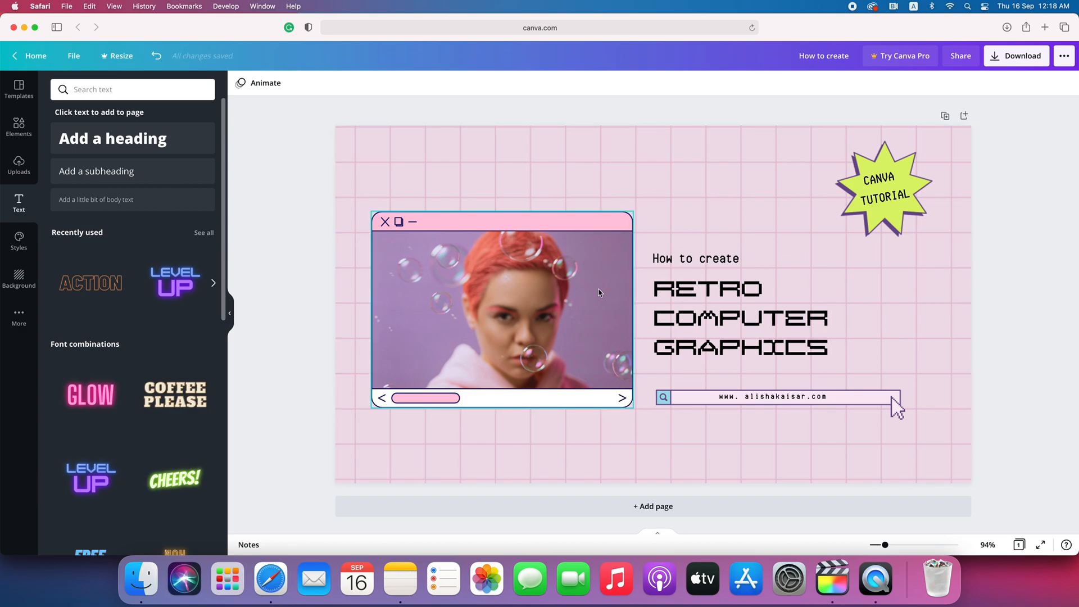
pyautogui.moveTo(599, 292); pyautogui.dragTo(609, 294)
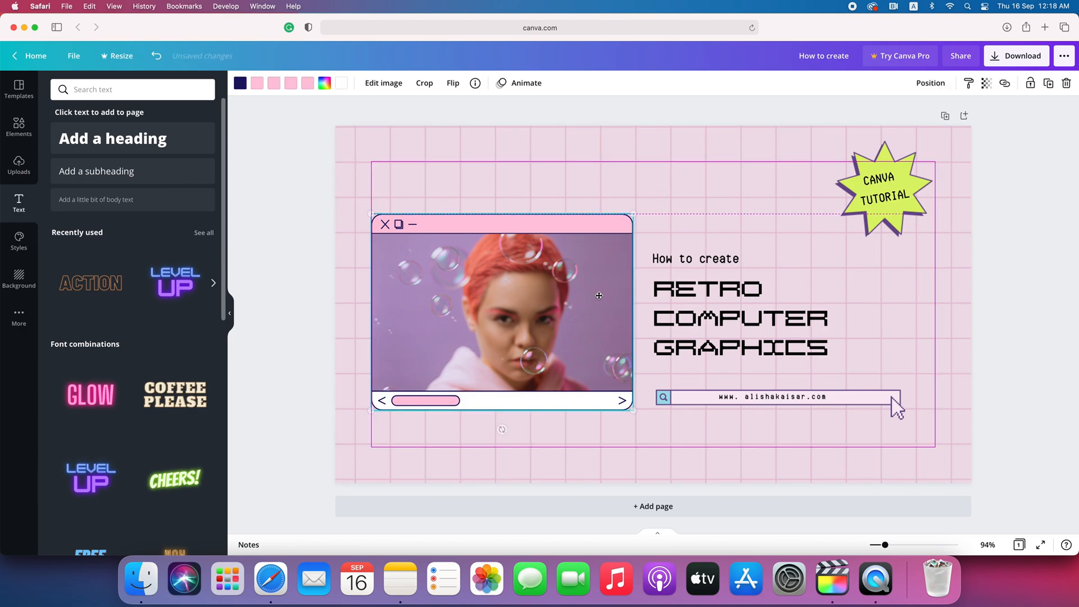
pyautogui.click(1030, 290)
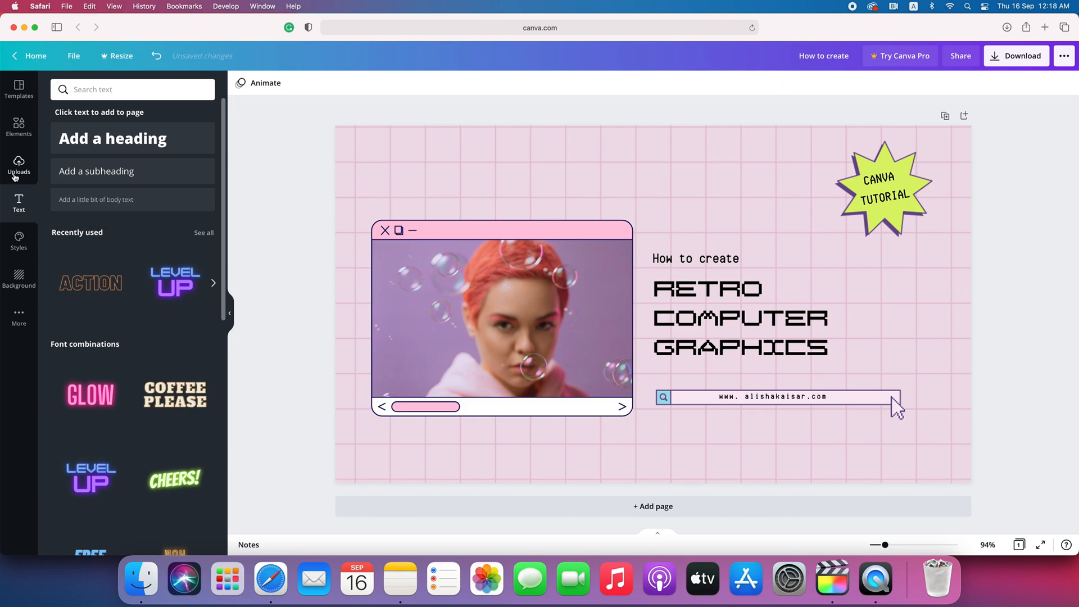
# - Add the subheading 'how to create retro computer style graphics' and make it all capitals
pyautogui.click(82, 175)
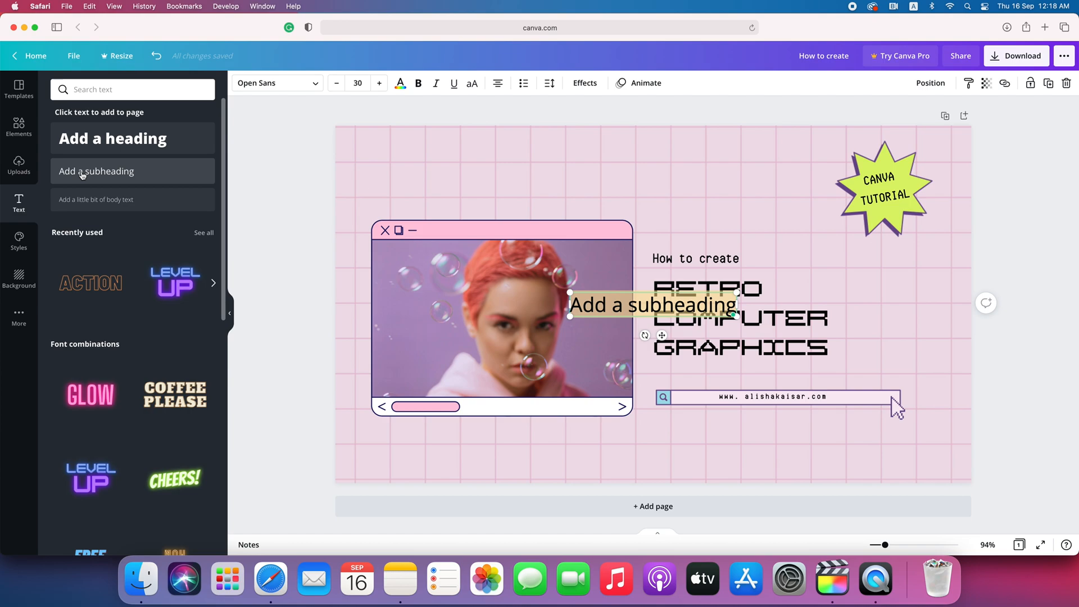
pyautogui.write('how t')
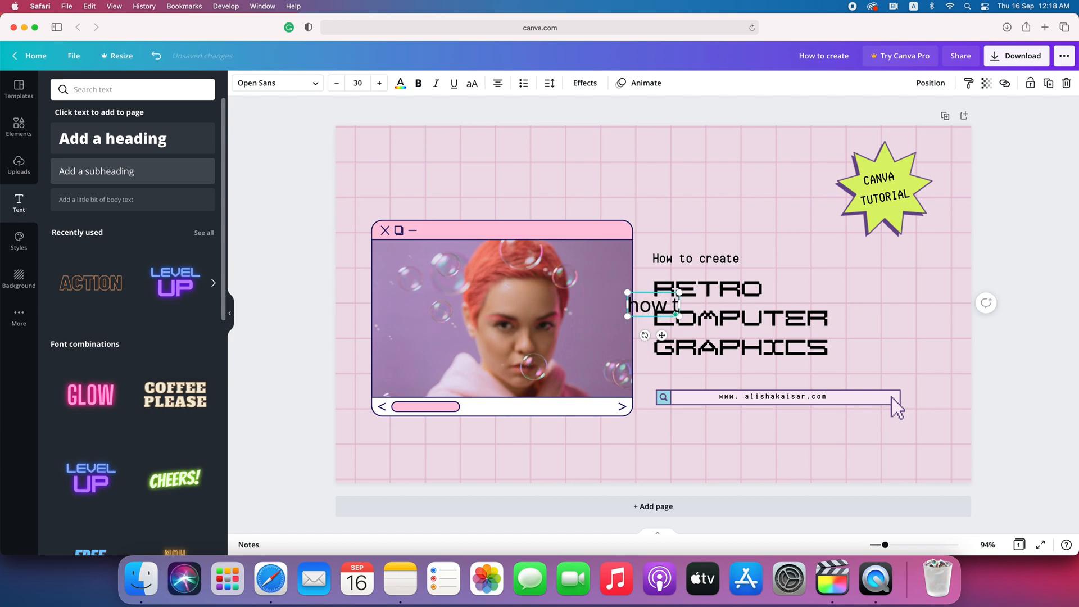
pyautogui.write('o create retro styl')
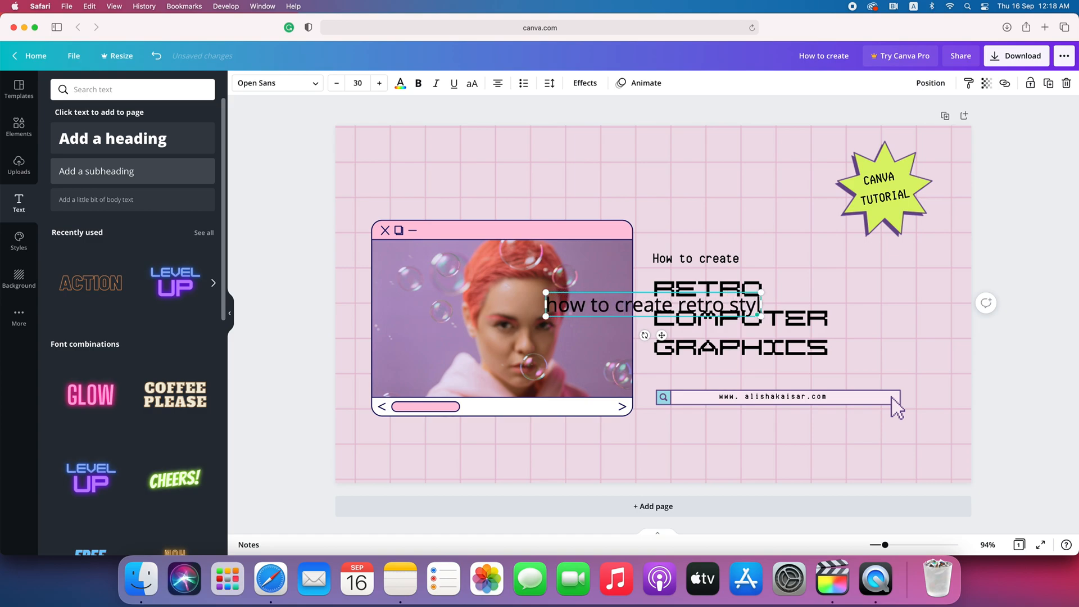
pyautogui.press('BackSpace')
pyautogui.press('BackSpace')
pyautogui.press('BackSpace')
pyautogui.press('BackSpace')
pyautogui.press('BackSpace')
pyautogui.write('computer')
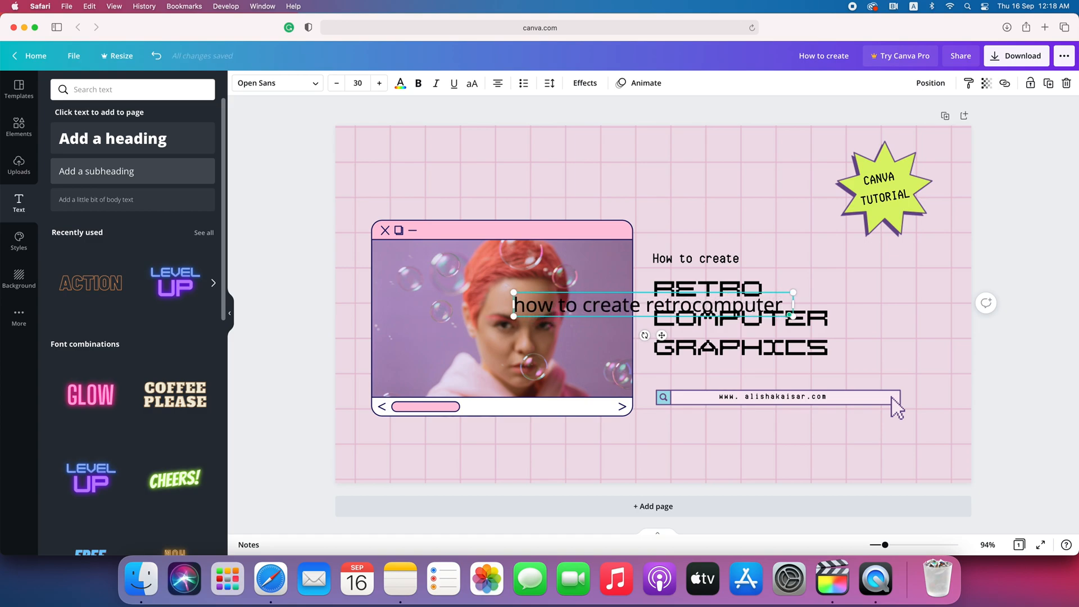
pyautogui.click(693, 305)
pyautogui.click(788, 306)
pyautogui.write('style graphics')
pyautogui.click(472, 83)
pyautogui.click(278, 83)
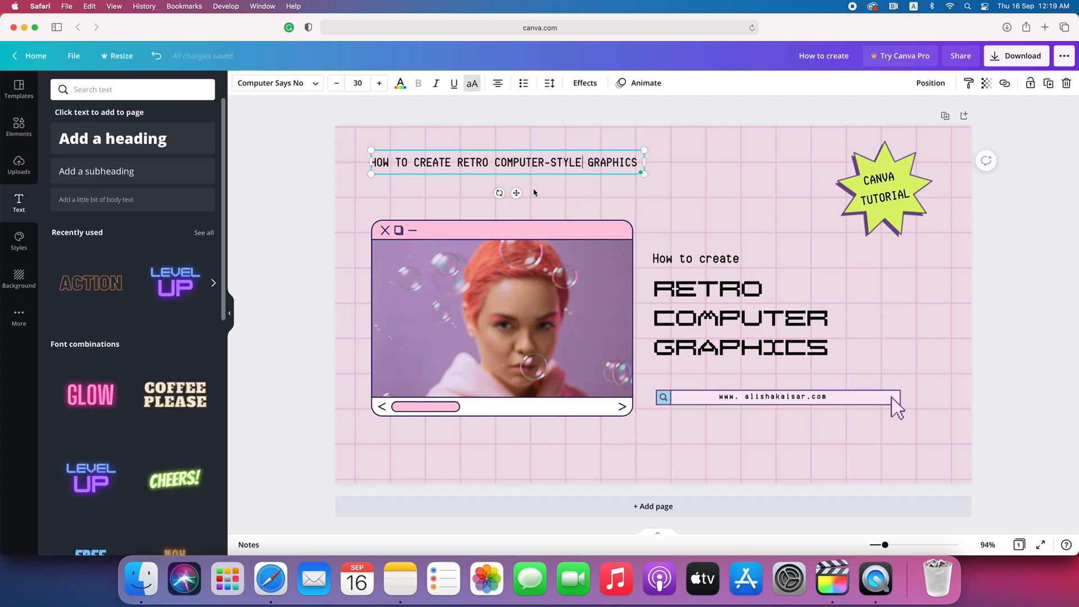
# - Duplicate the black title line to the right and send the copy behind the starburst
pyautogui.click(505, 136)
pyautogui.click(506, 163)
pyautogui.press('super+c')
pyautogui.press('super+v')
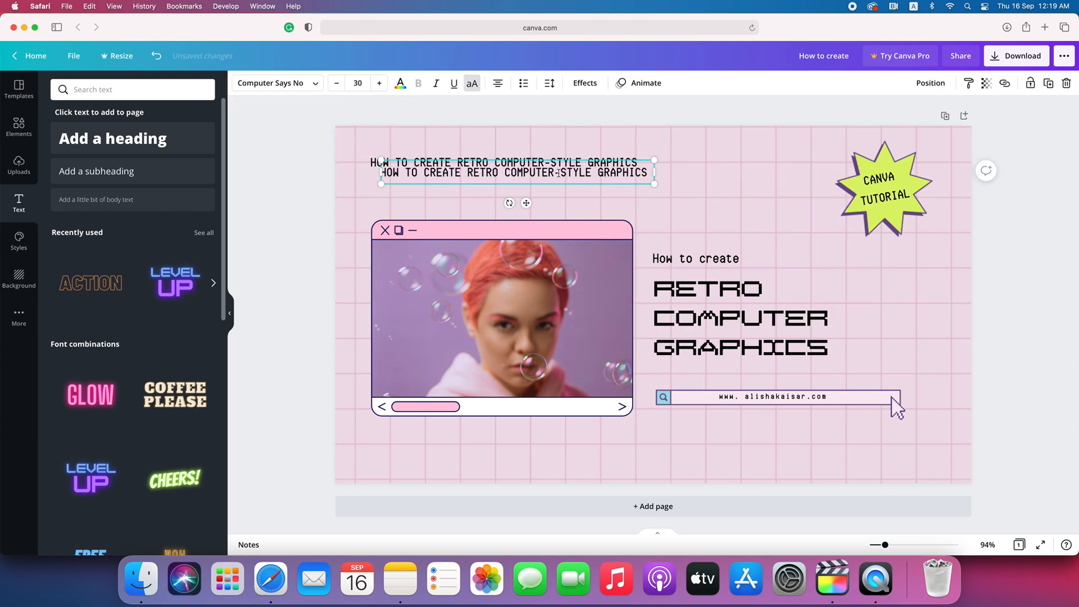
pyautogui.moveTo(506, 173); pyautogui.dragTo(767, 162)
pyautogui.click(930, 83)
pyautogui.click(894, 124)
pyautogui.click(434, 195)
# - Paste a second title line and give it the Hollow effect in purple
pyautogui.press('super+v')
pyautogui.click(586, 83)
pyautogui.click(76, 222)
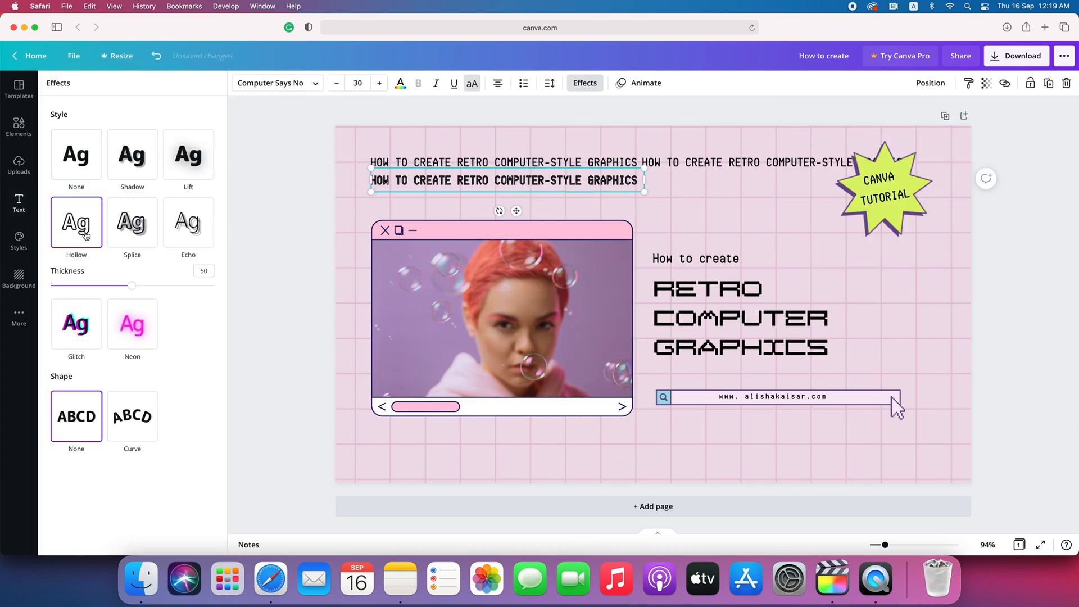
pyautogui.click(404, 85)
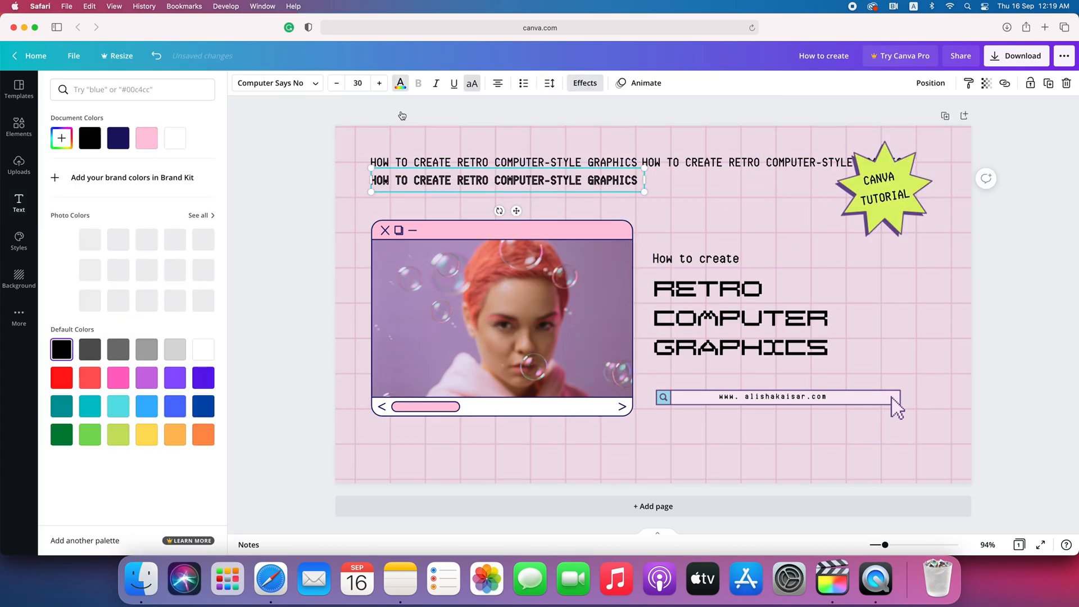
pyautogui.click(175, 377)
pyautogui.click(1027, 334)
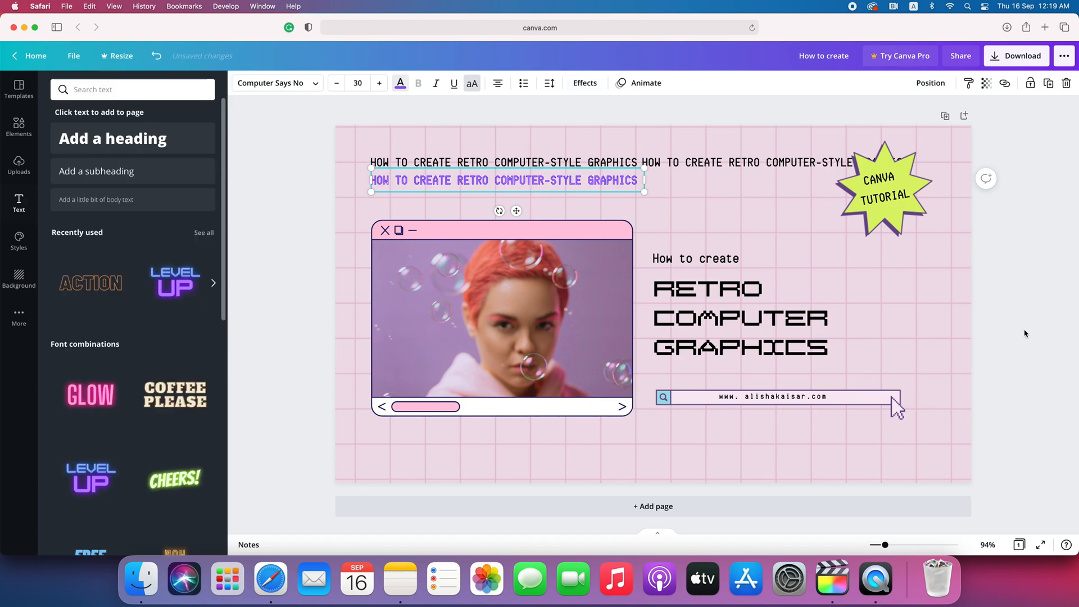
# - Copy the purple title line to the right and send it behind the starburst
pyautogui.click(617, 183)
pyautogui.press('super+c')
pyautogui.press('super+v')
pyautogui.moveTo(621, 192); pyautogui.dragTo(882, 183)
pyautogui.click(930, 83)
pyautogui.click(897, 136)
# - Add more purple title copies, one at the far right sent to back, another at the left
pyautogui.click(1053, 241)
pyautogui.press('super+v')
pyautogui.moveTo(528, 191); pyautogui.dragTo(1029, 181)
pyautogui.click(930, 83)
pyautogui.click(897, 136)
pyautogui.click(1038, 145)
pyautogui.rightClick(354, 183)
pyautogui.click(393, 219)
pyautogui.moveTo(524, 220); pyautogui.dragTo(241, 209)
# - Extend the black row with copies on the right and left, both sent to the back
pyautogui.click(731, 162)
pyautogui.press('super+c')
pyautogui.press('super+v')
pyautogui.moveTo(796, 201); pyautogui.dragTo(1050, 192)
pyautogui.click(930, 83)
pyautogui.click(904, 137)
pyautogui.press('super+v')
pyautogui.moveTo(796, 202); pyautogui.dragTo(243, 192)
pyautogui.click(930, 83)
pyautogui.click(899, 137)
pyautogui.click(1039, 233)
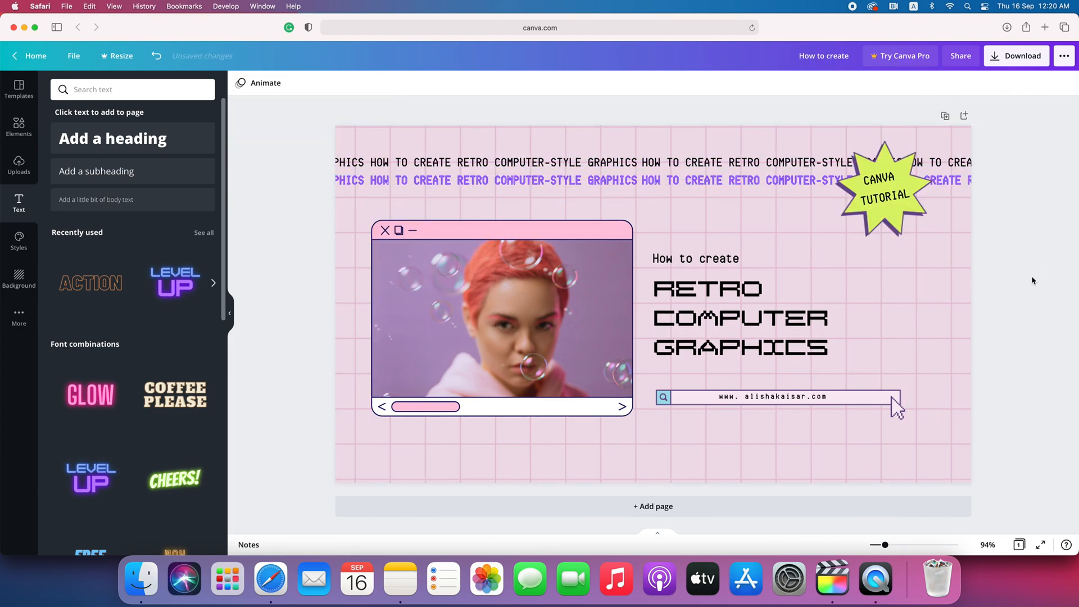
pyautogui.click(20, 138)
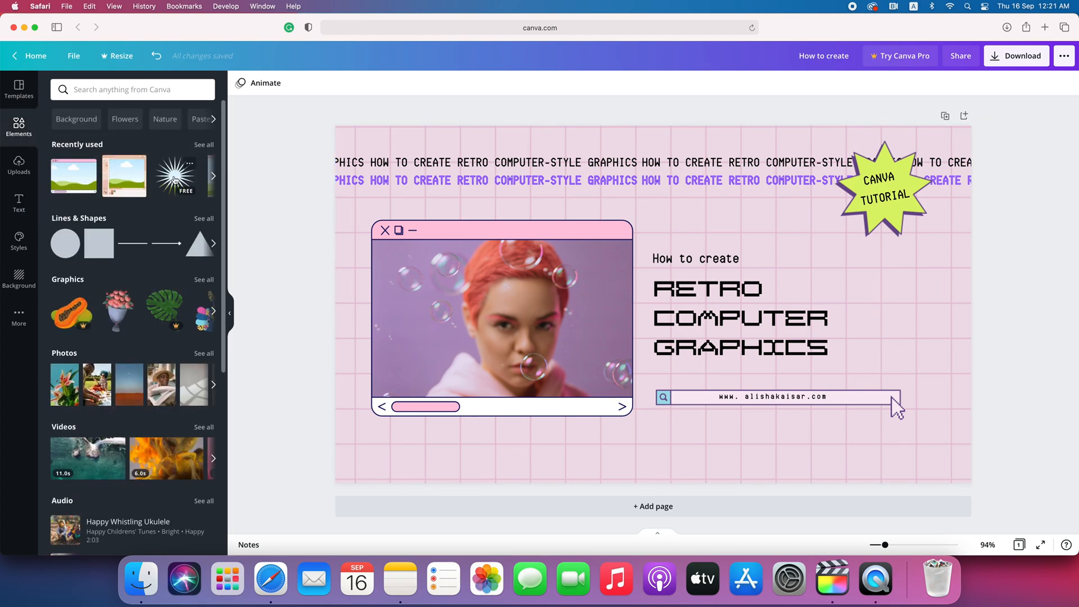
# - Add the recently used starburst, shrink it, and place it in the page's bottom-left corner
pyautogui.click(176, 179)
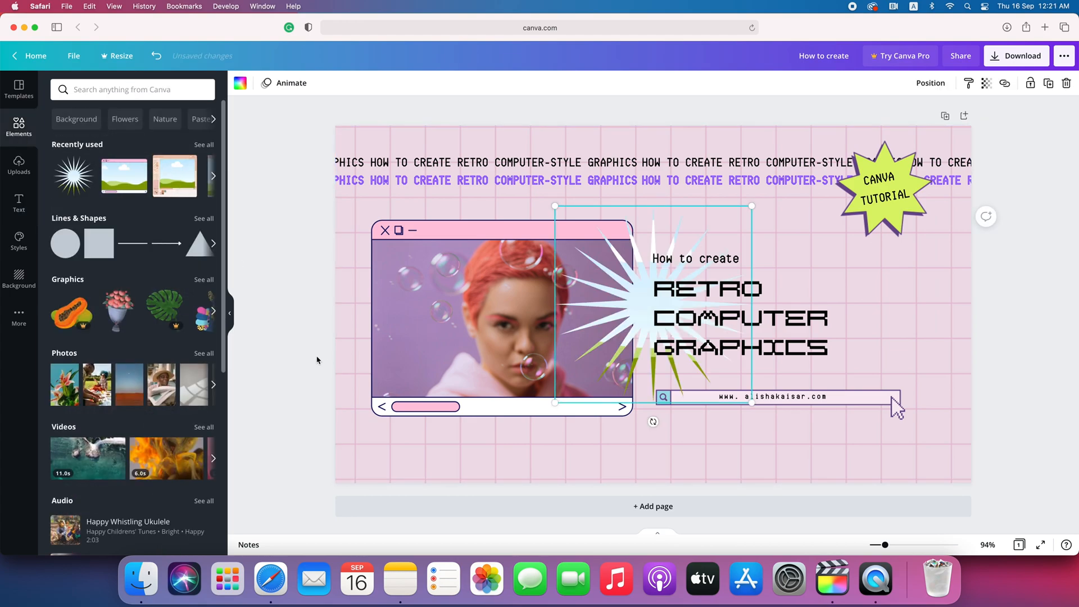
pyautogui.moveTo(747, 218); pyautogui.dragTo(597, 371)
pyautogui.moveTo(466, 440); pyautogui.dragTo(369, 449)
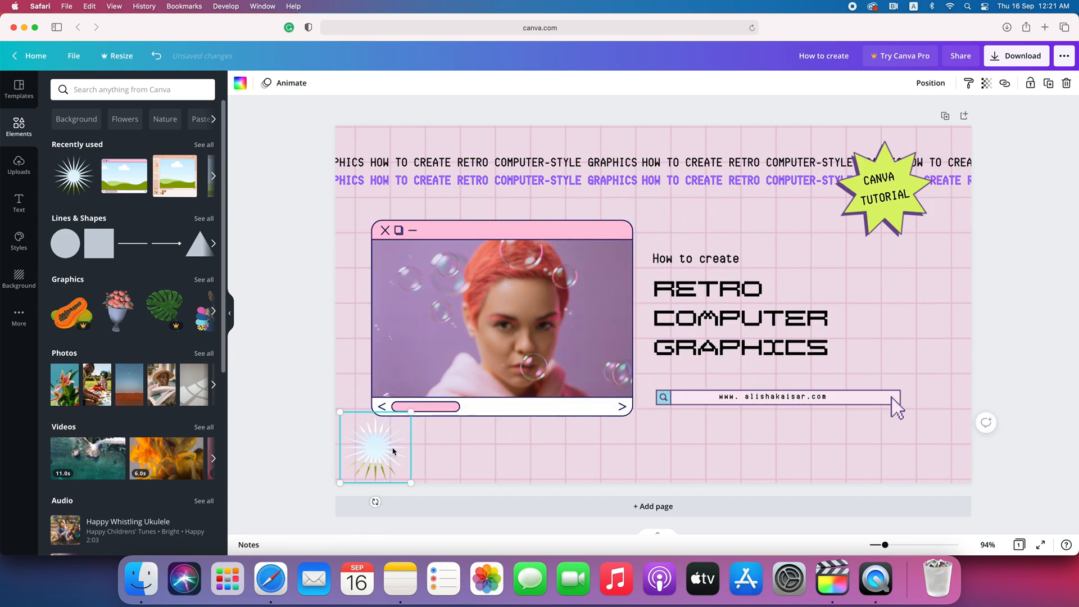
pyautogui.moveTo(411, 413); pyautogui.dragTo(403, 420)
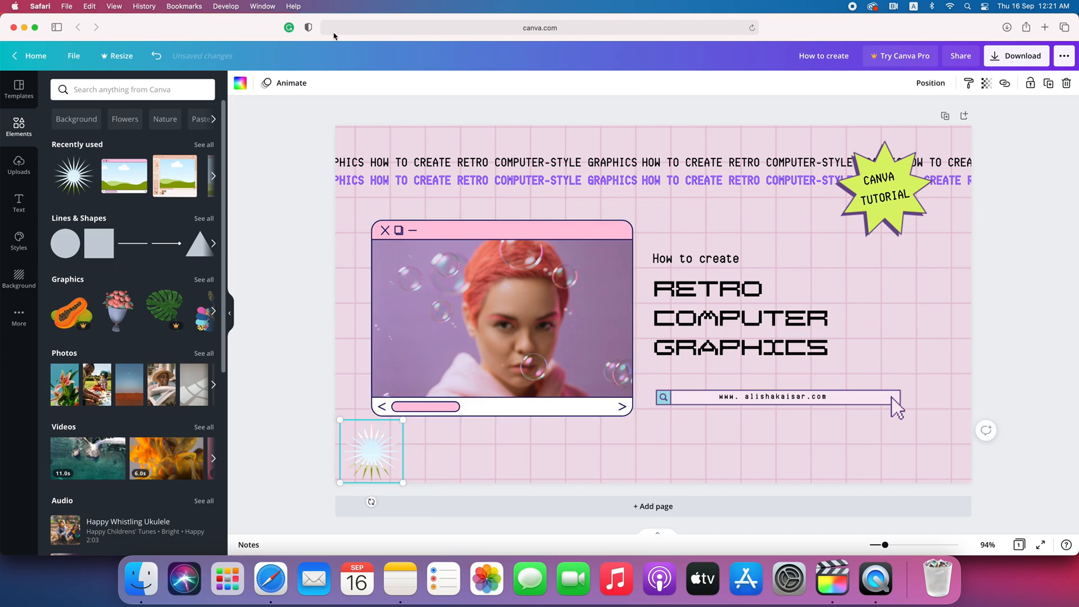
# - Recolour the bottom-left starburst lime green after briefly trying purple
pyautogui.click(240, 82)
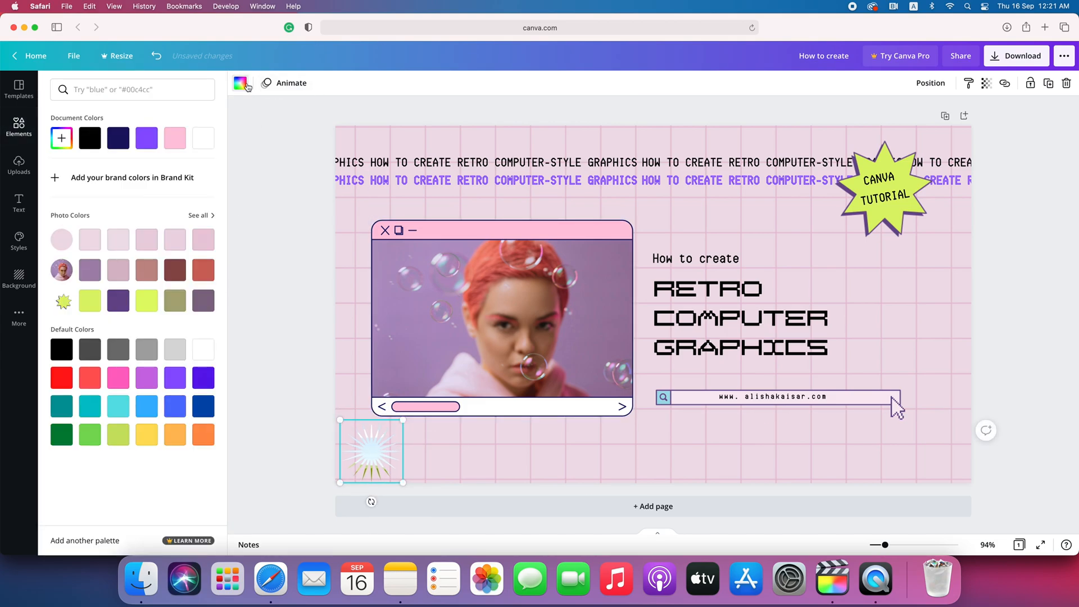
pyautogui.click(179, 380)
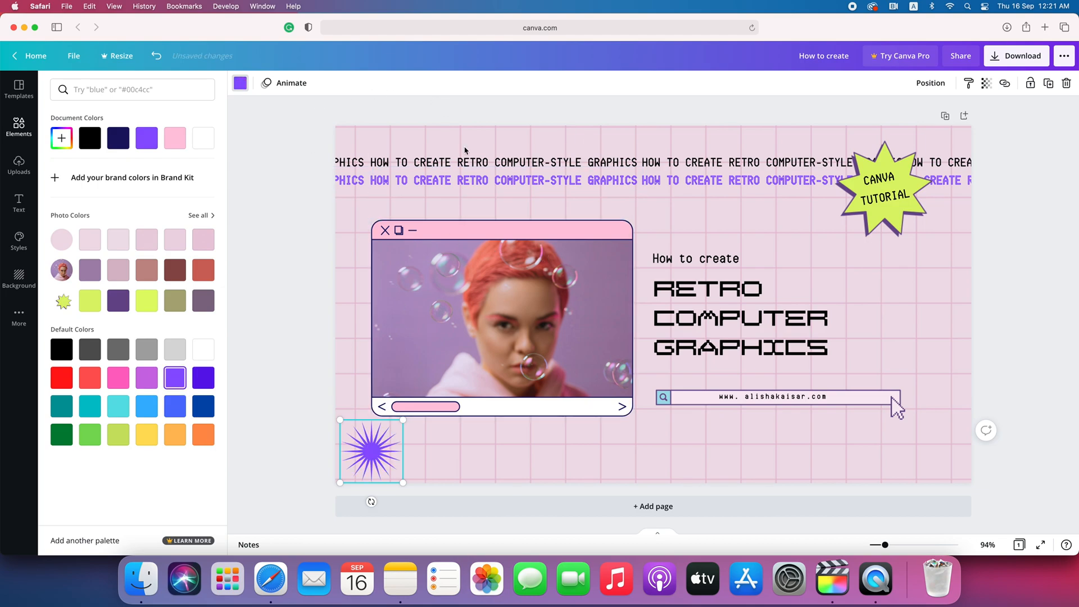
pyautogui.click(987, 88)
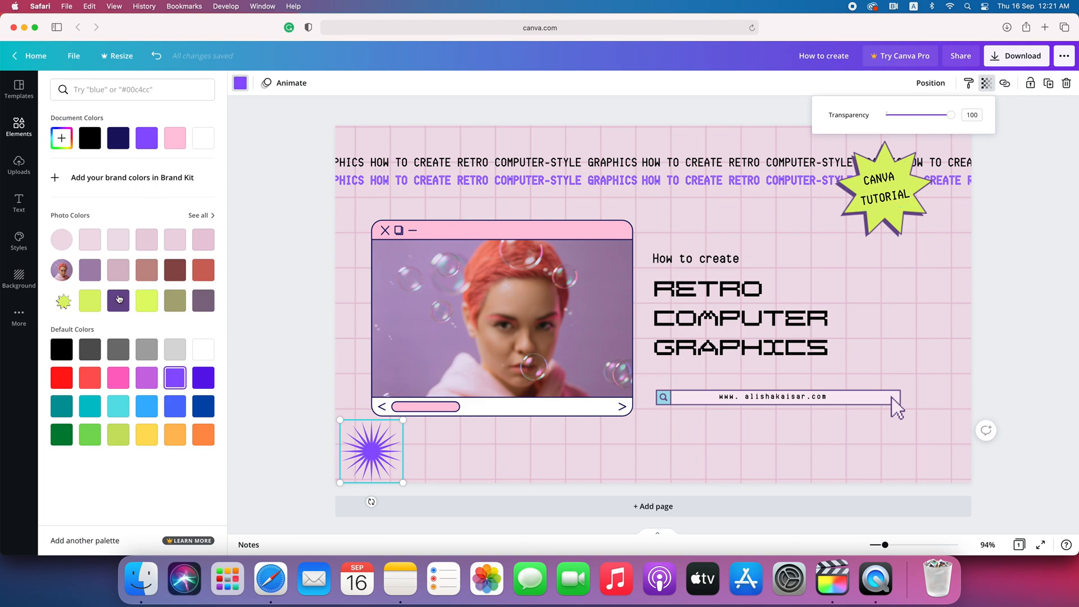
pyautogui.click(97, 309)
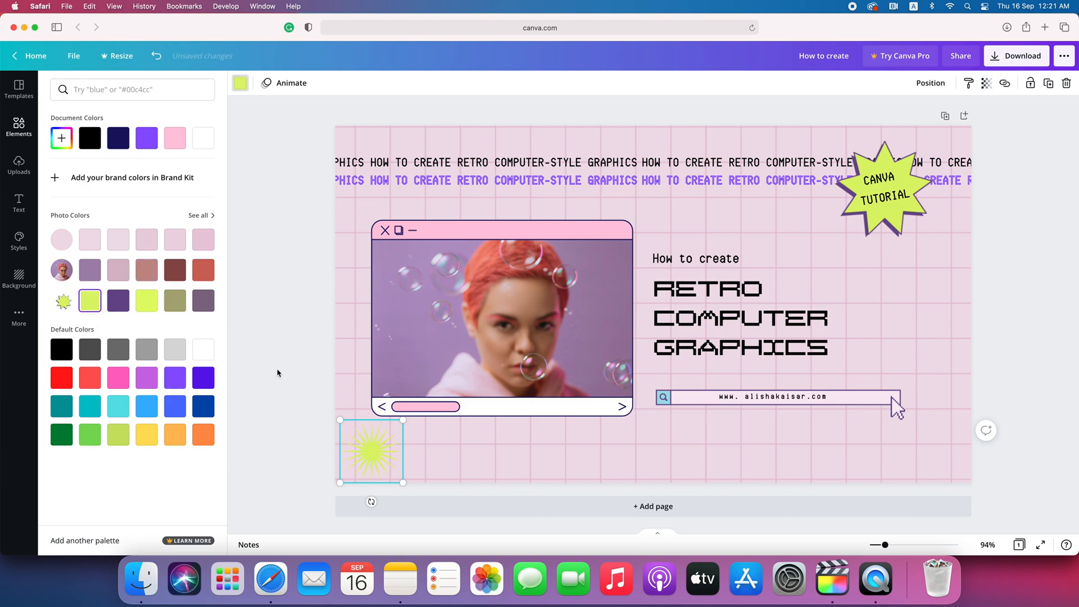
pyautogui.click(1055, 299)
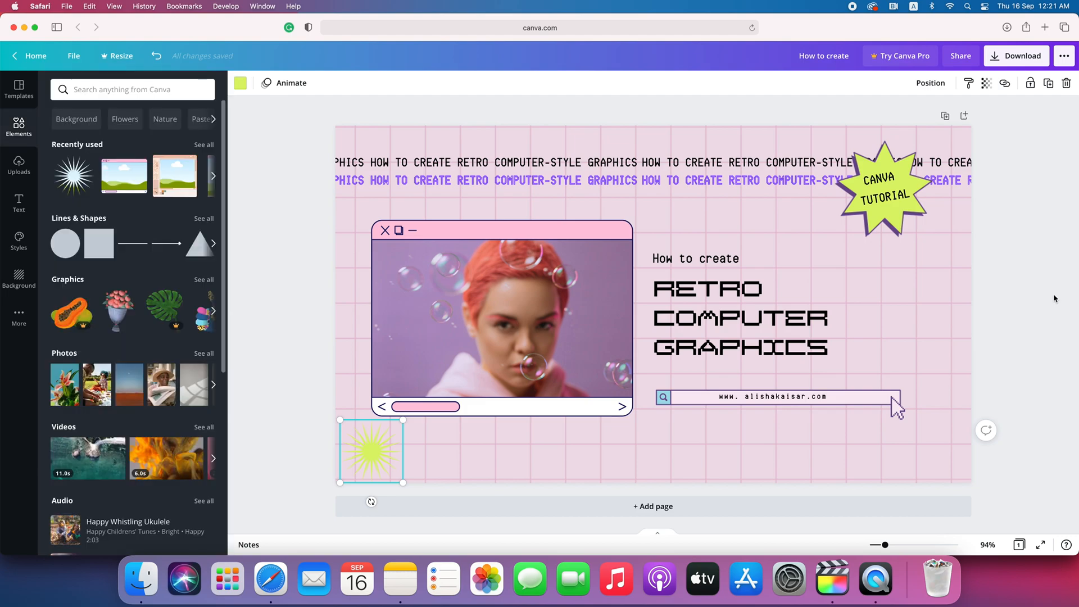
# - Paste a copy of the lime starburst, colour it purple, and send it backward
pyautogui.rightClick(370, 452)
pyautogui.click(415, 357)
pyautogui.rightClick(446, 448)
pyautogui.click(489, 439)
pyautogui.moveTo(381, 467); pyautogui.dragTo(380, 457)
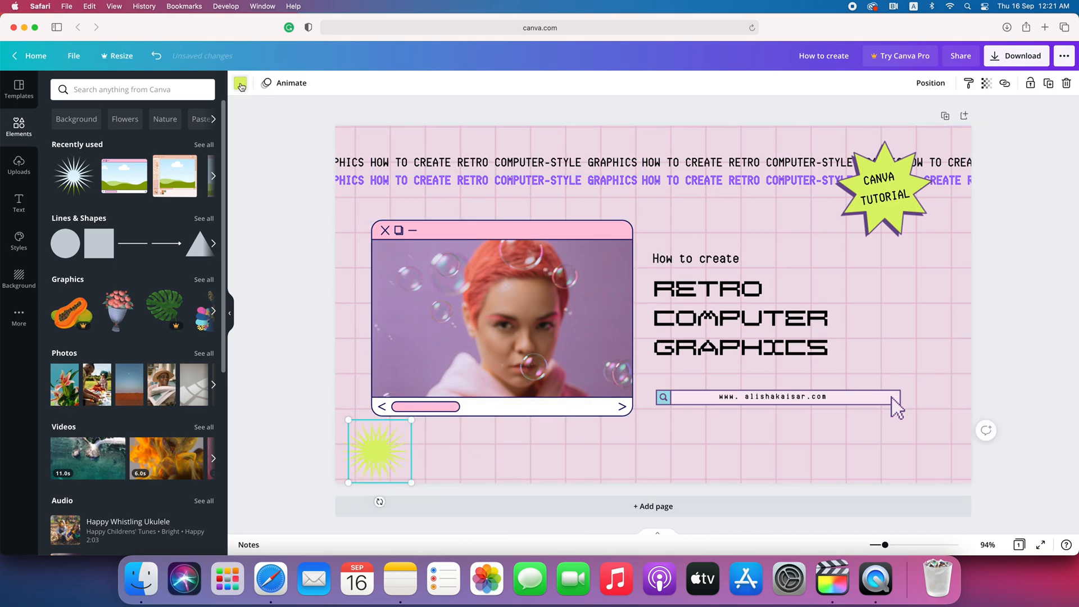
pyautogui.click(241, 84)
pyautogui.click(118, 329)
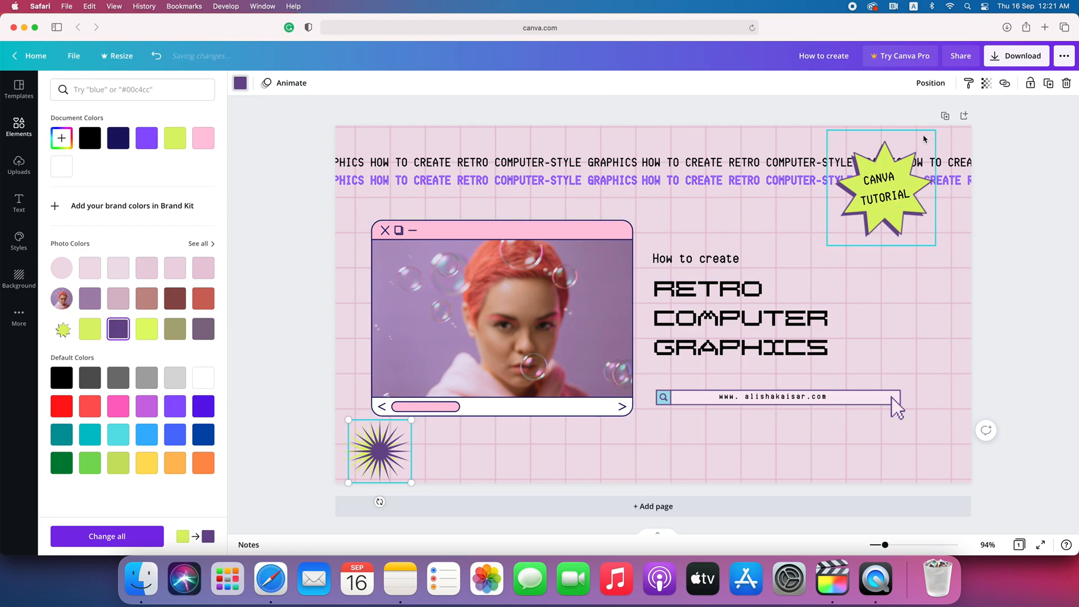
pyautogui.click(931, 88)
pyautogui.click(894, 114)
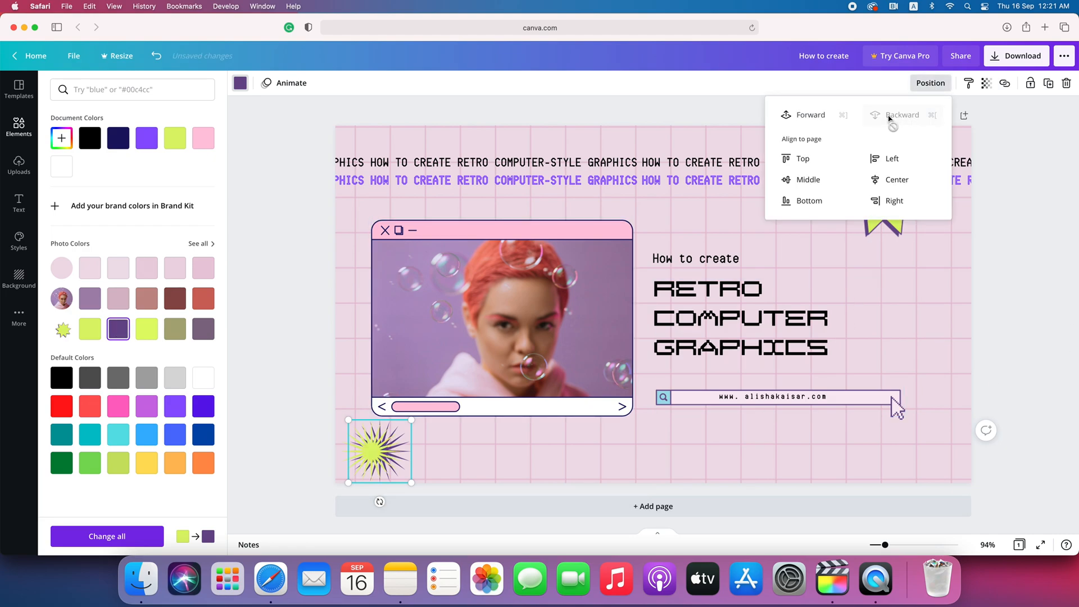
pyautogui.click(500, 544)
# - Overlap the lime starburst on the purple one, rotate to offset spikes, and size the badge 120×120
pyautogui.moveTo(370, 459); pyautogui.dragTo(380, 456)
pyautogui.moveTo(381, 498); pyautogui.dragTo(379, 502)
pyautogui.click(460, 443)
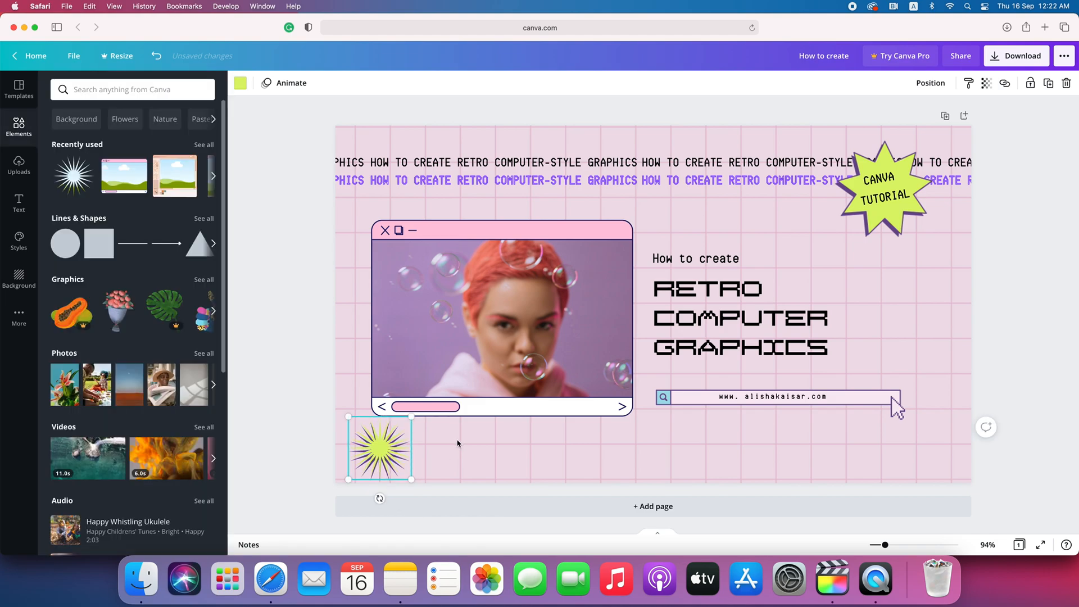
pyautogui.doubleClick(460, 443)
pyautogui.click(1048, 267)
pyautogui.click(375, 442)
pyautogui.moveTo(411, 417); pyautogui.dragTo(411, 421)
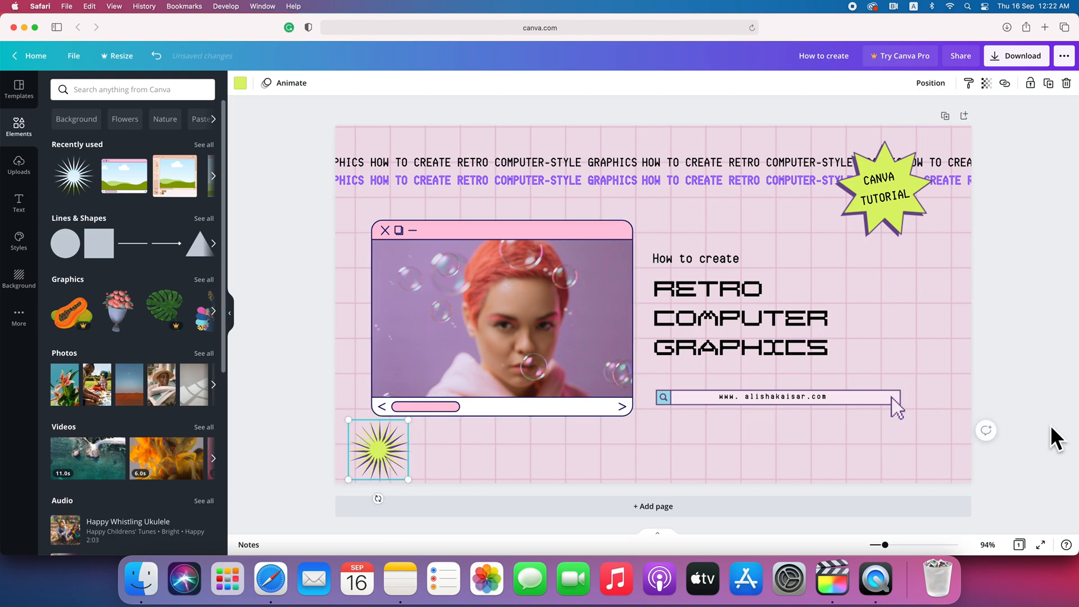
pyautogui.click(1068, 412)
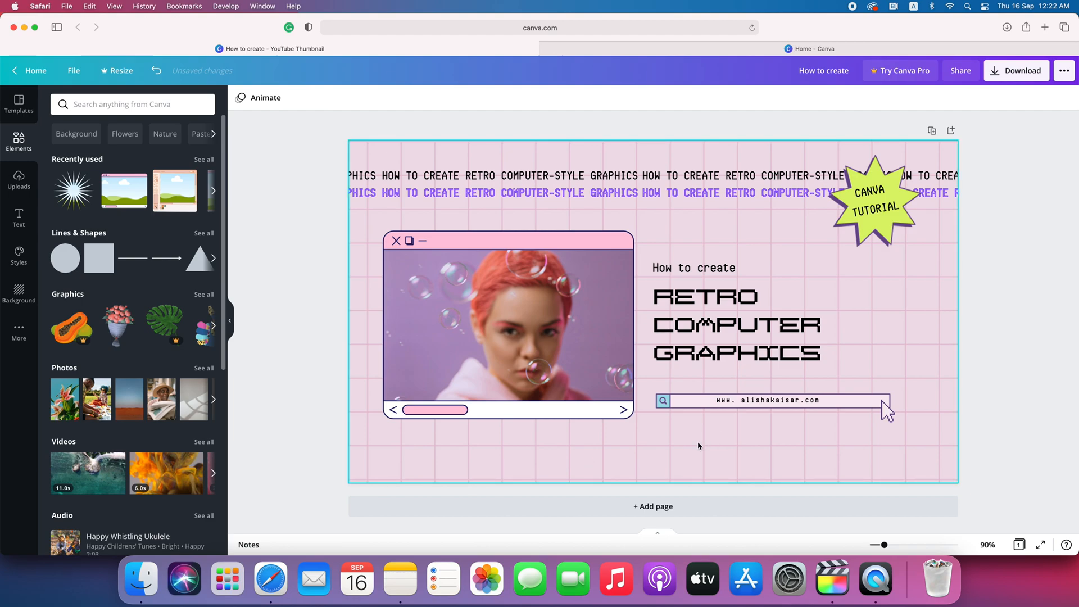
# - Nudge the photo window down and change the title to RETRO COMPUTER STYLE GRAPHICS, widening its box
pyautogui.moveTo(551, 371)
pyautogui.mouseDown()
pyautogui.moveTo(551, 381)
pyautogui.moveTo(552, 369)
pyautogui.mouseUp()
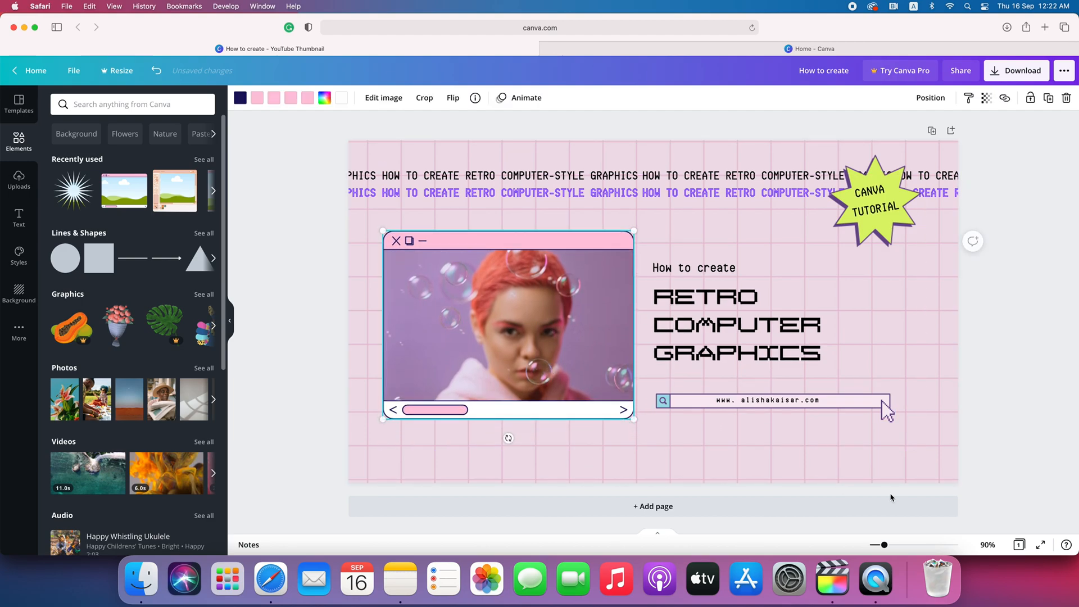
pyautogui.click(1000, 431)
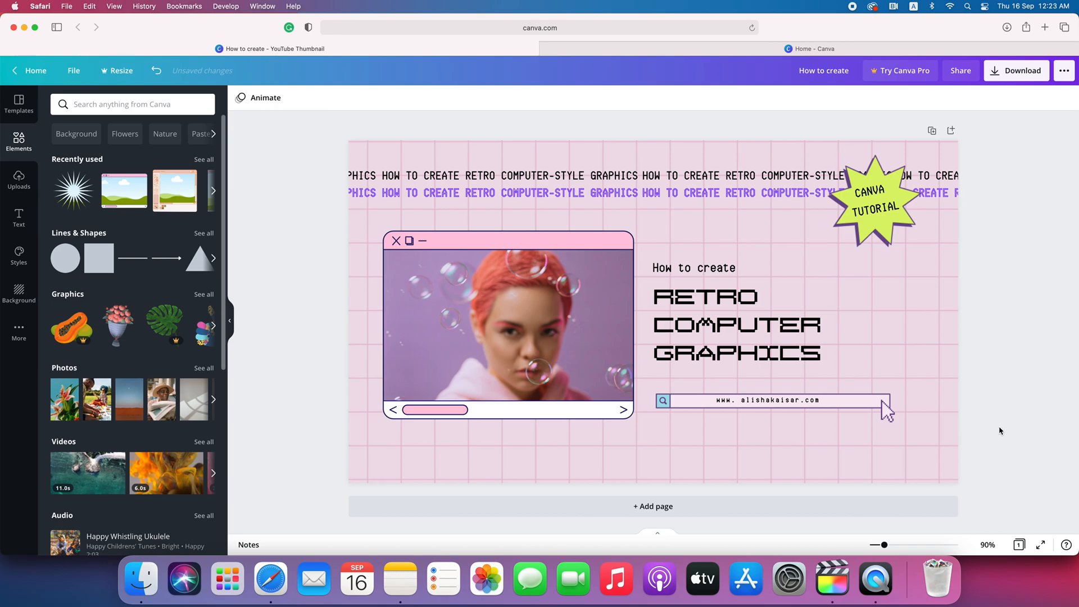
pyautogui.click(694, 324)
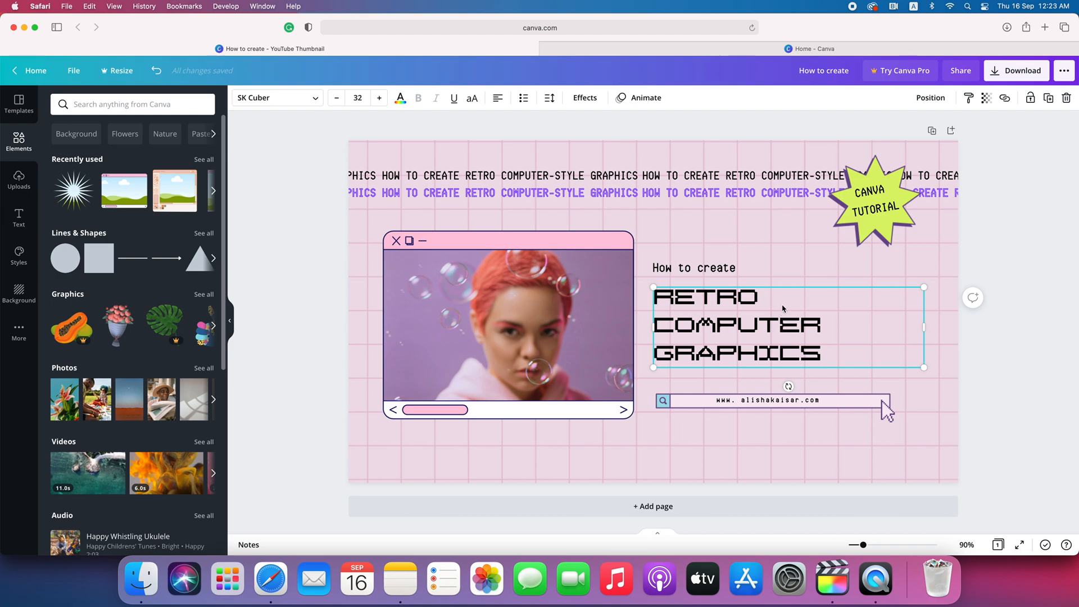
pyautogui.click(832, 325)
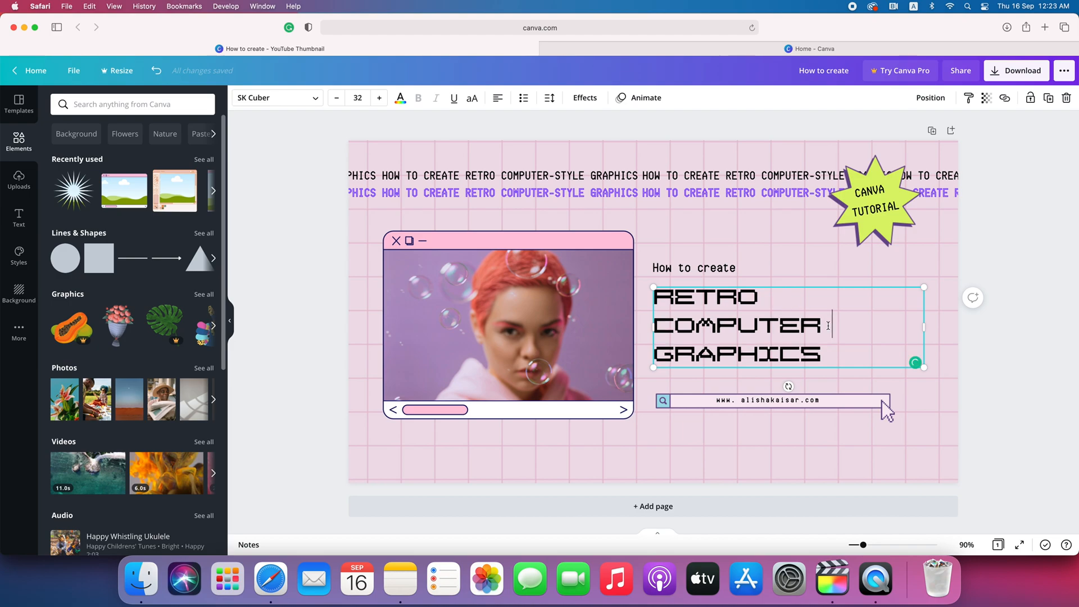
pyautogui.write('STYLE')
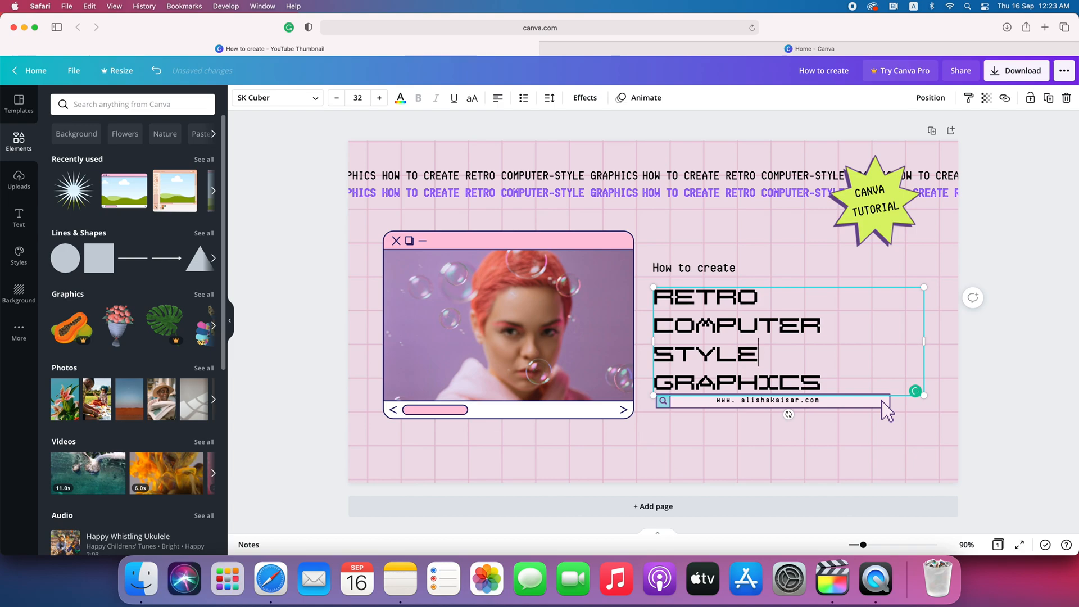
pyautogui.moveTo(925, 341)
pyautogui.mouseDown()
pyautogui.moveTo(942, 341)
pyautogui.moveTo(904, 339)
pyautogui.moveTo(923, 340)
pyautogui.mouseUp()
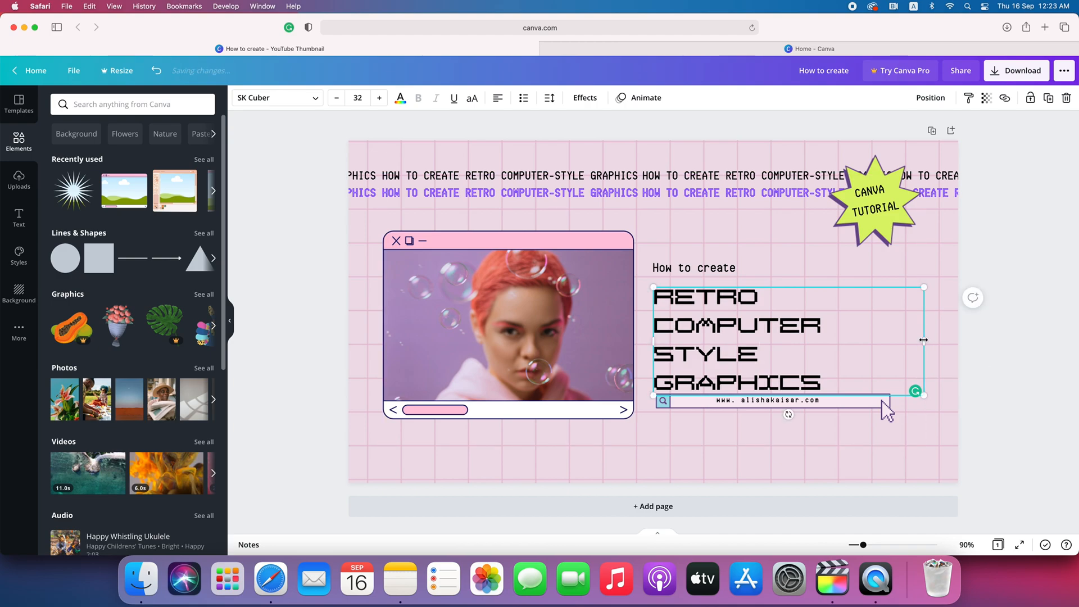
pyautogui.click(1023, 346)
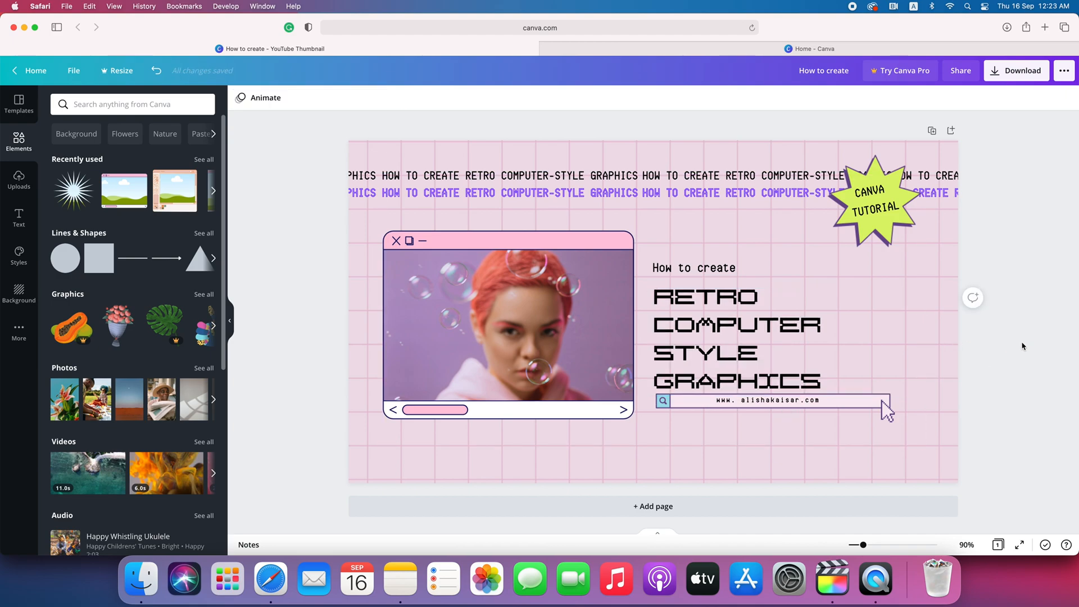
# - Nudge the title up and reposition the 'How to create' text
pyautogui.click(770, 339)
pyautogui.moveTo(769, 340)
pyautogui.mouseDown()
pyautogui.moveTo(763, 332)
pyautogui.moveTo(772, 334)
pyautogui.mouseUp()
pyautogui.click(666, 254)
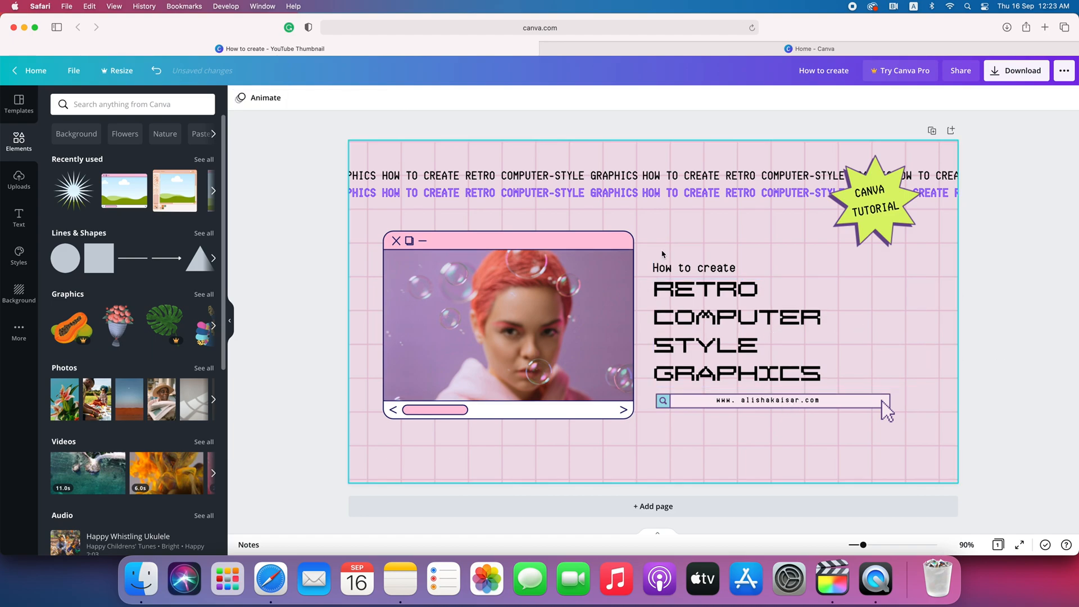
pyautogui.click(680, 269)
pyautogui.moveTo(679, 268); pyautogui.dragTo(680, 268)
pyautogui.click(1074, 347)
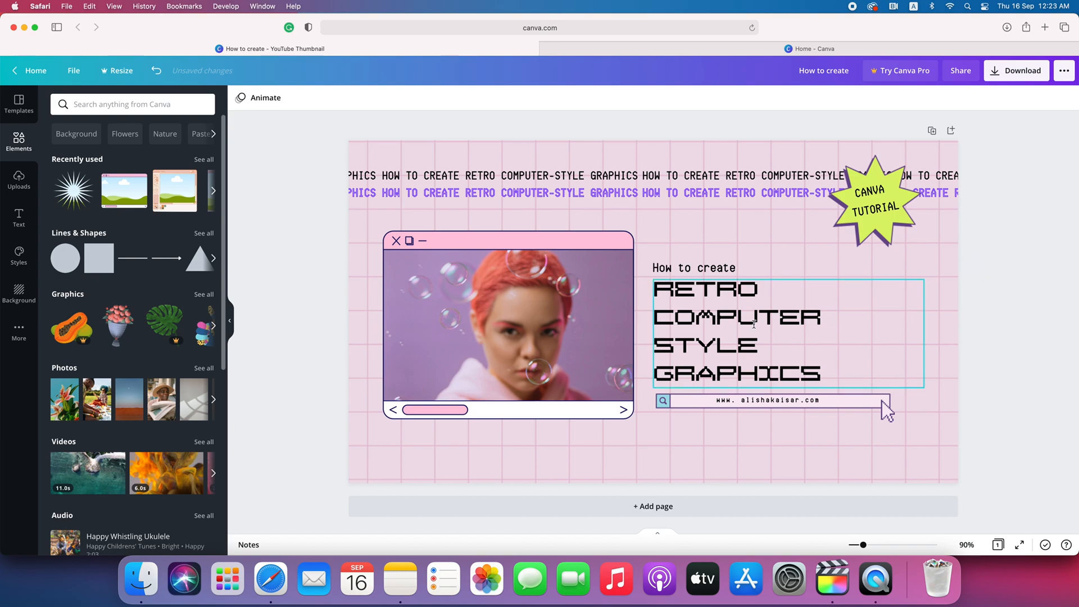
# - Set the title's line spacing to 1.27 and shift it slightly
pyautogui.click(754, 325)
pyautogui.click(549, 98)
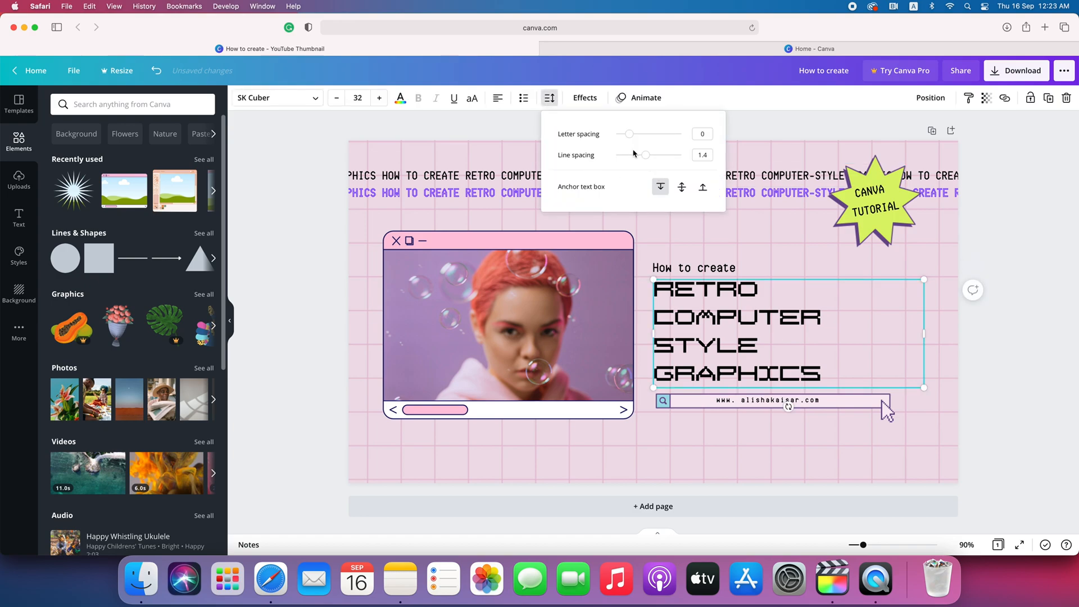
pyautogui.moveTo(646, 156); pyautogui.dragTo(642, 158)
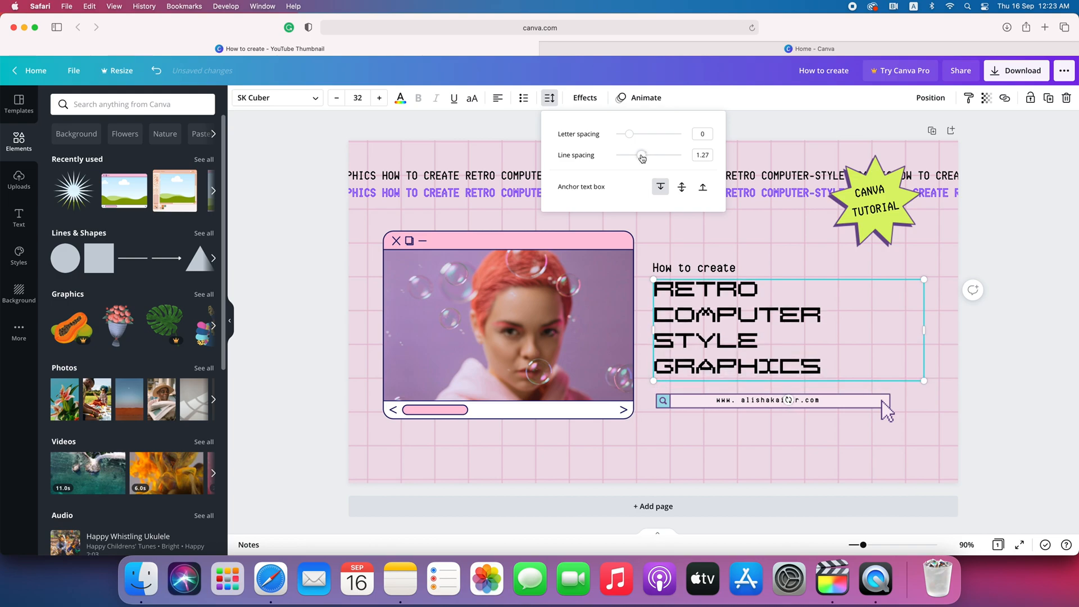
pyautogui.click(1008, 350)
pyautogui.moveTo(778, 331); pyautogui.dragTo(772, 325)
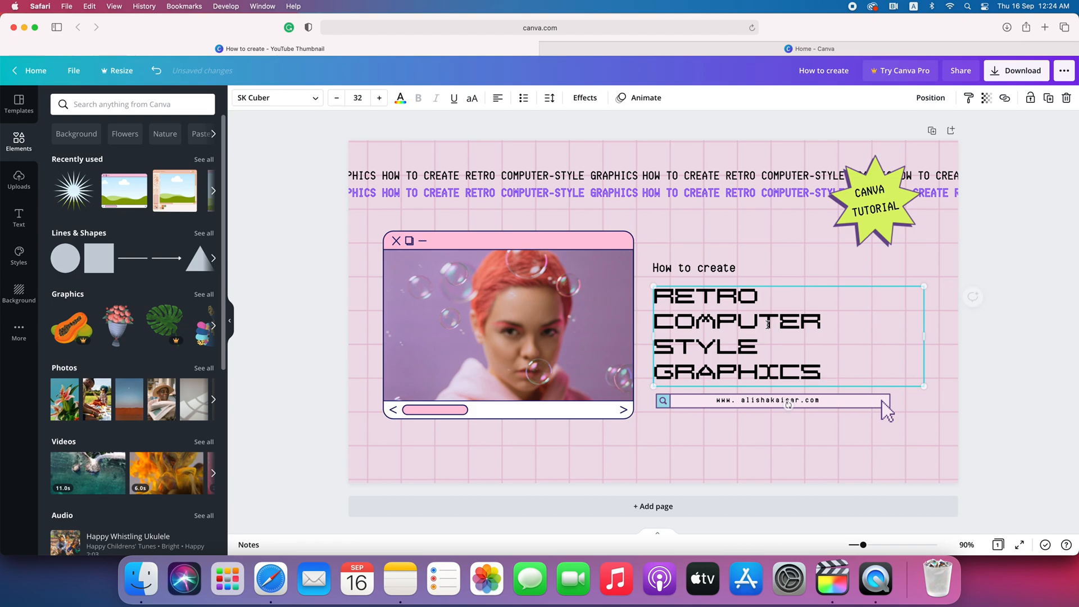
pyautogui.click(1019, 377)
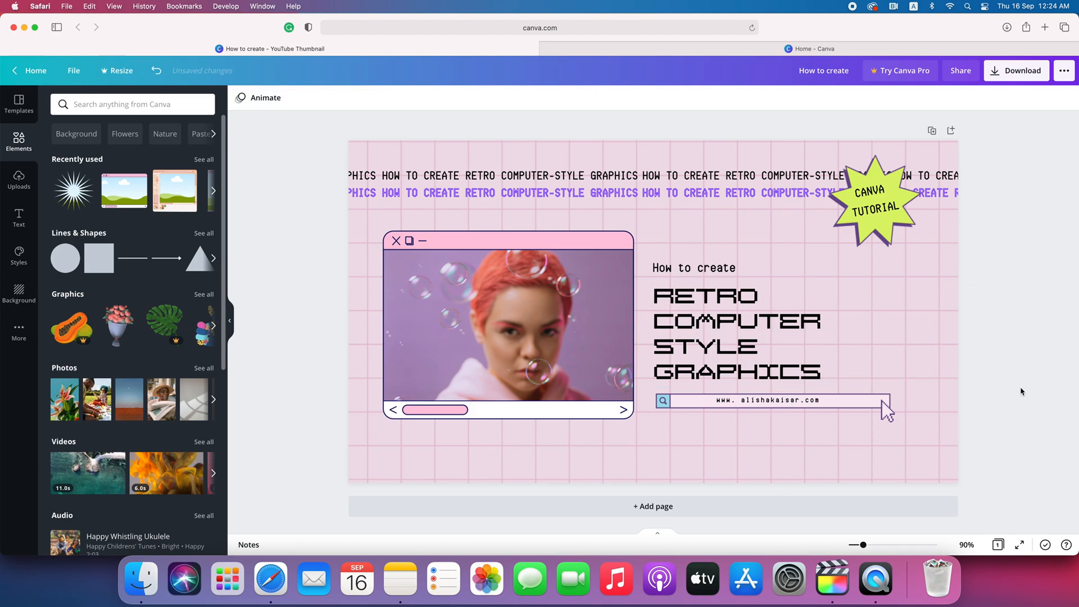
# - Download the design as a PNG and close the Preview of 'How to create-2.png'
pyautogui.click(1021, 75)
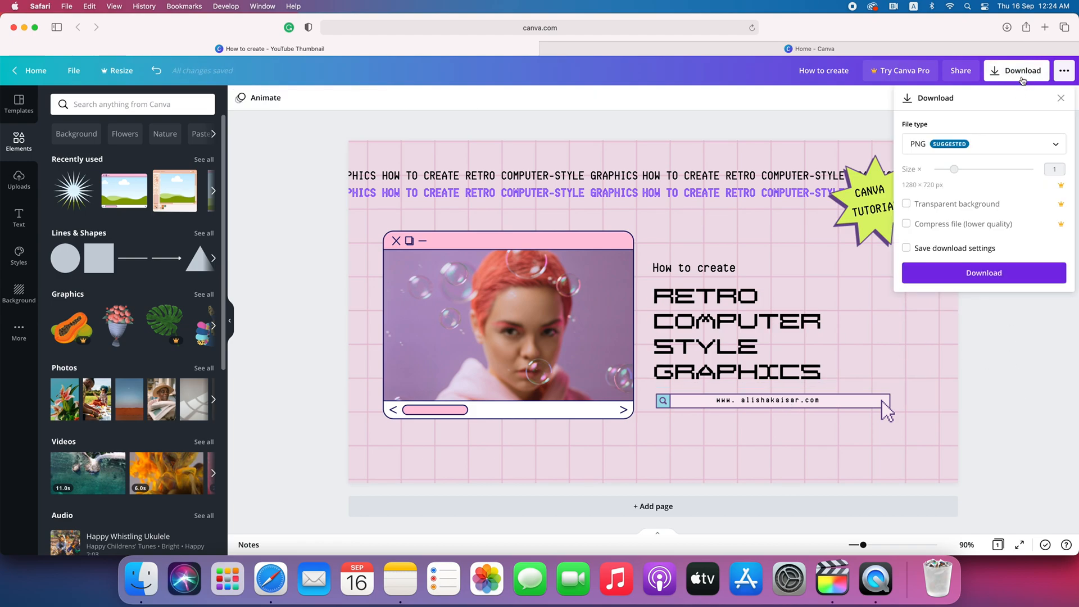
pyautogui.click(981, 276)
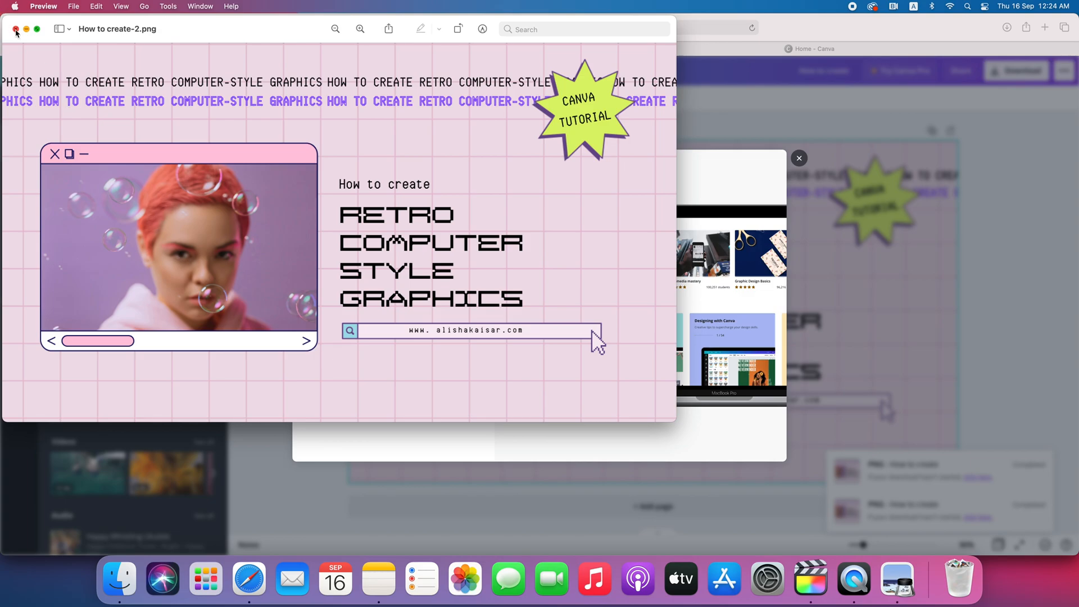
pyautogui.click(15, 29)
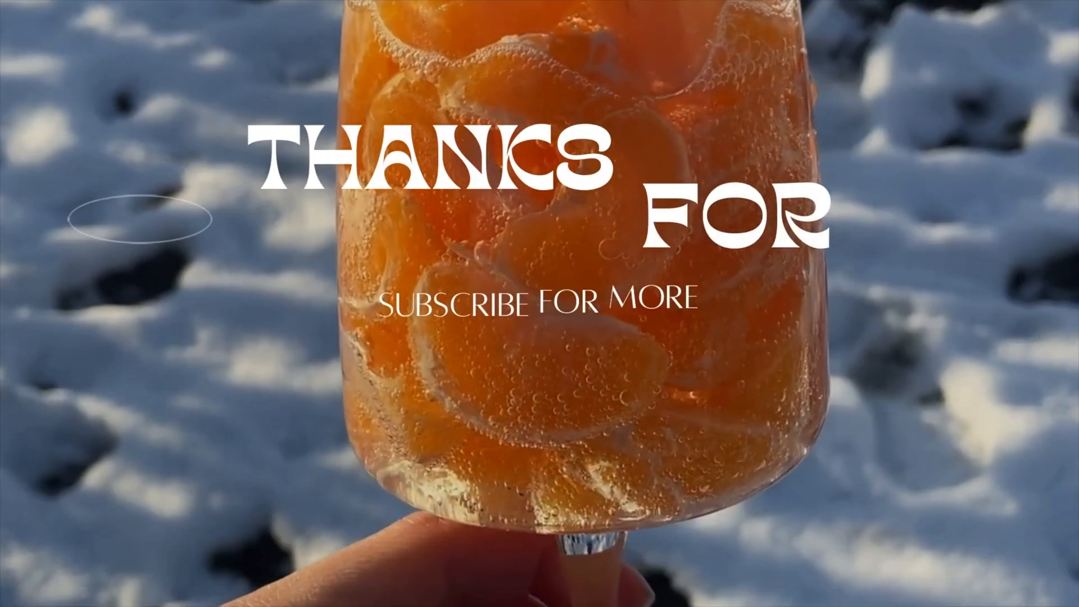